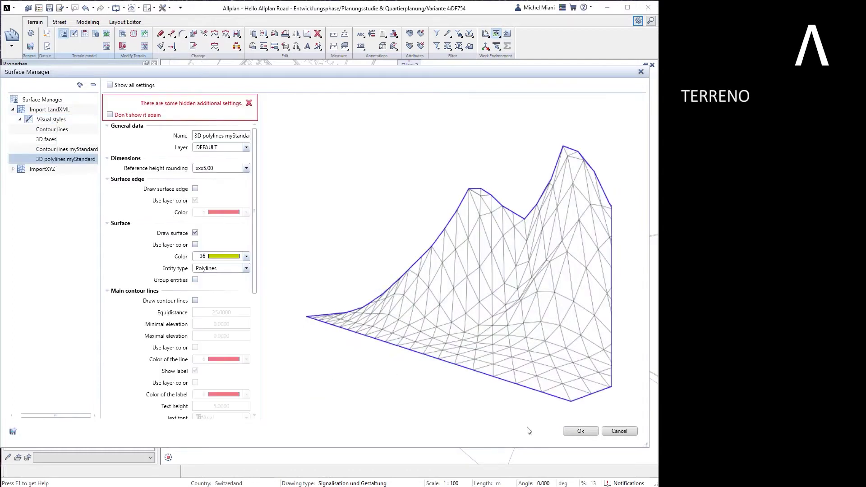
# Close the Surface Manager, keeping the new '3D polylines myStandard' terrain style.
pyautogui.click(580, 430)
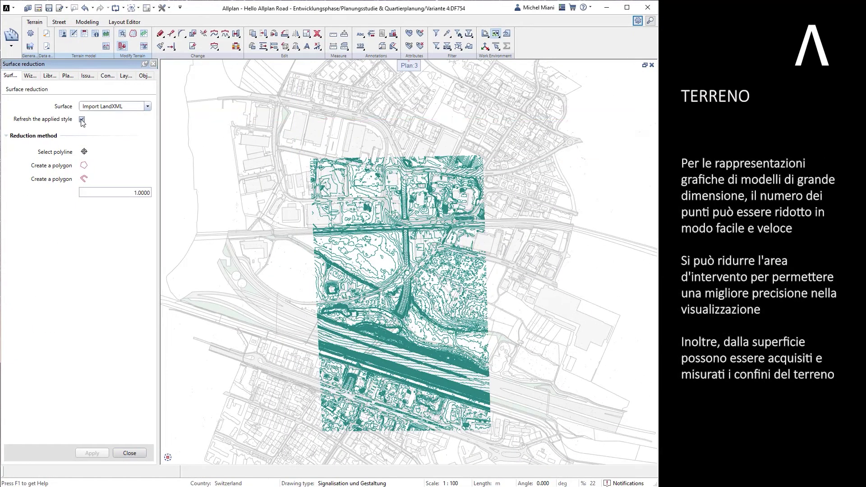
# Reduce the LandXML terrain to a four-corner polygon around the central site area.
pyautogui.scroll(3, 328, 216)
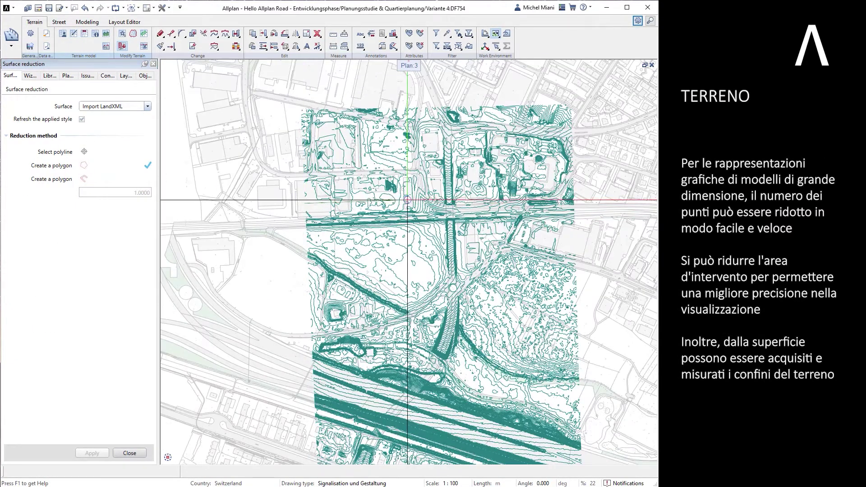
pyautogui.click(304, 203)
pyautogui.click(429, 197)
pyautogui.click(447, 367)
pyautogui.click(321, 379)
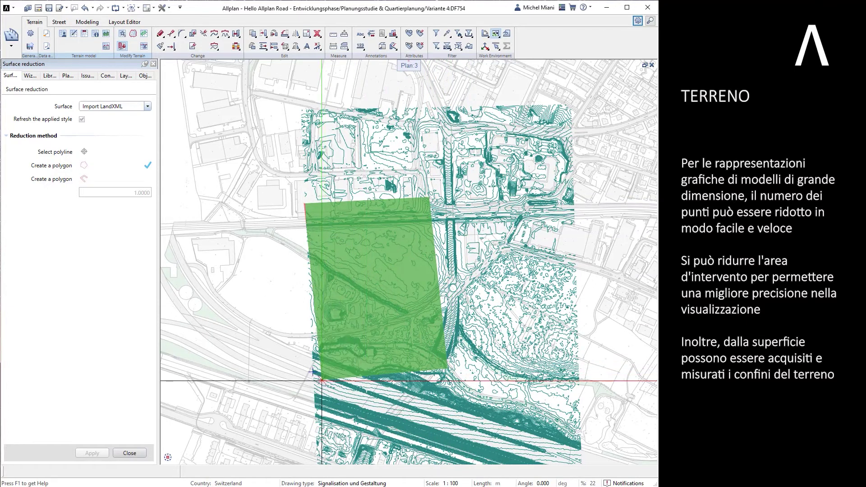
pyautogui.press('Escape')
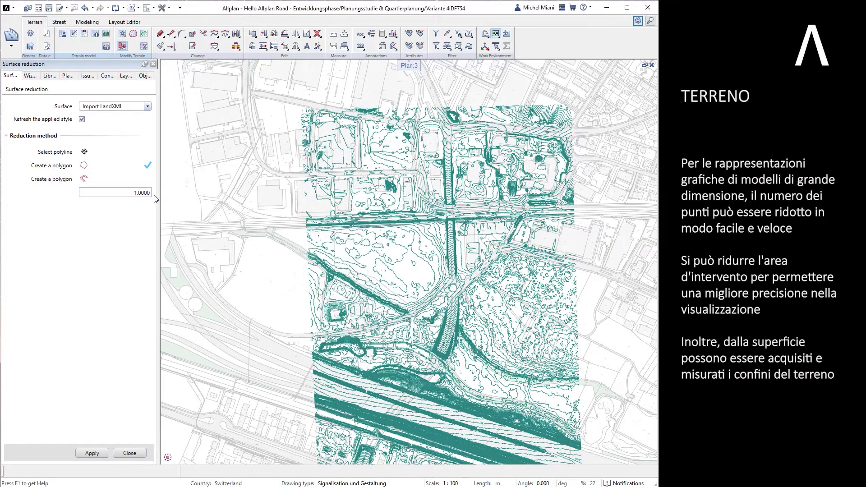
pyautogui.click(92, 452)
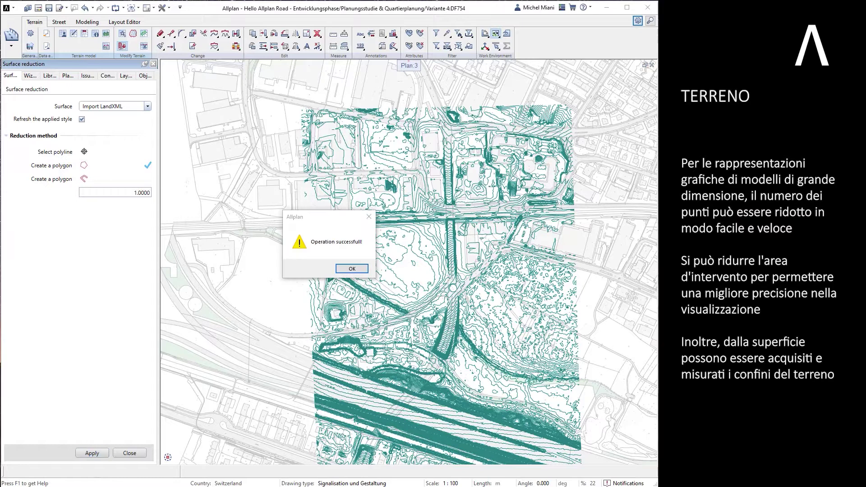
pyautogui.click(351, 269)
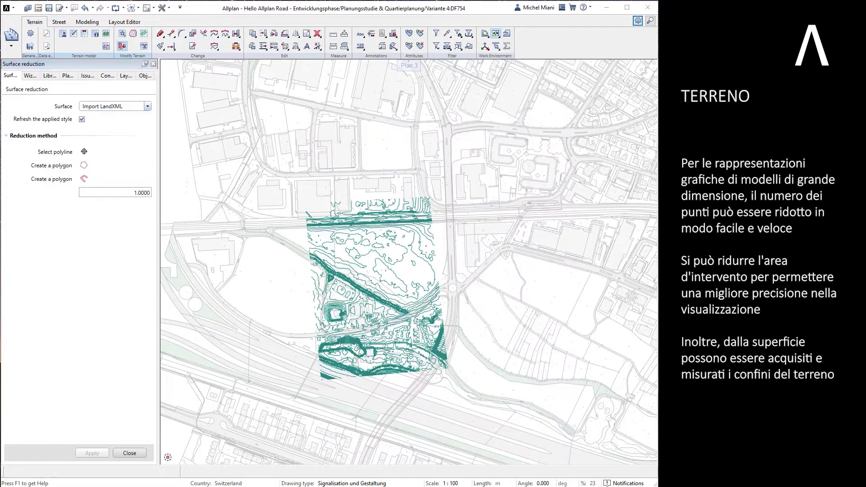
pyautogui.click(118, 449)
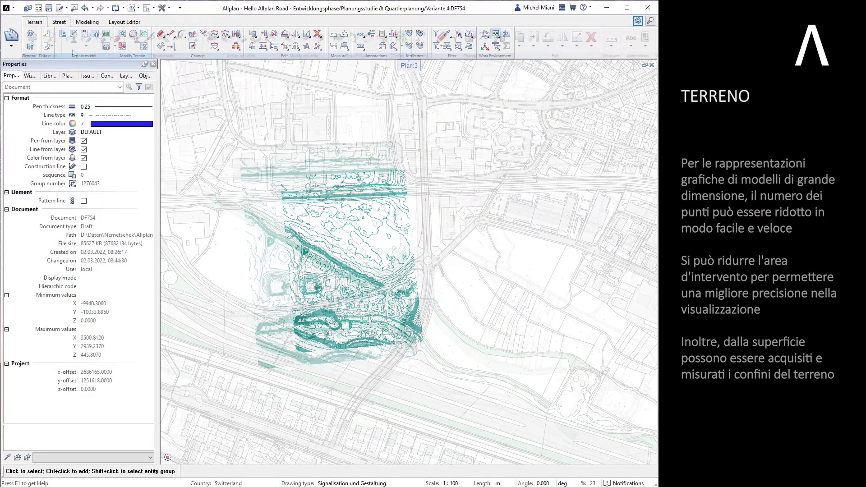
# Add a new road axis named Mainaxis in the Axis Manager.
pyautogui.click(72, 39)
pyautogui.click(159, 85)
pyautogui.write('Mainaxis')
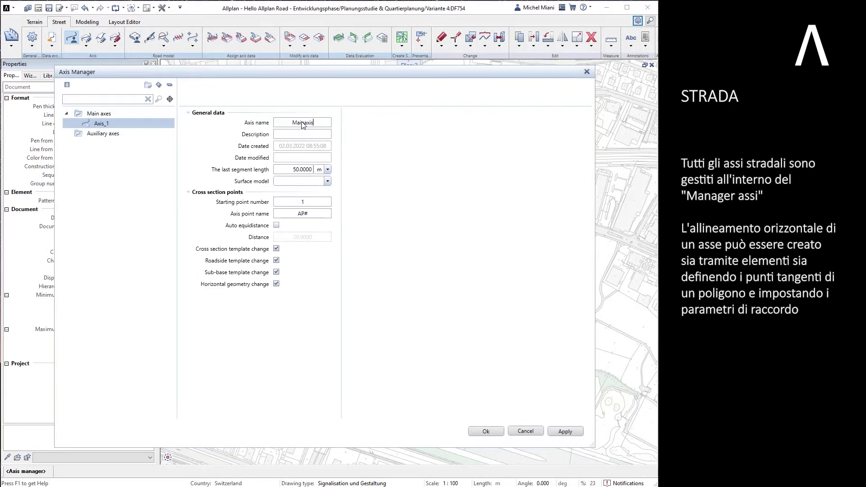
pyautogui.click(486, 431)
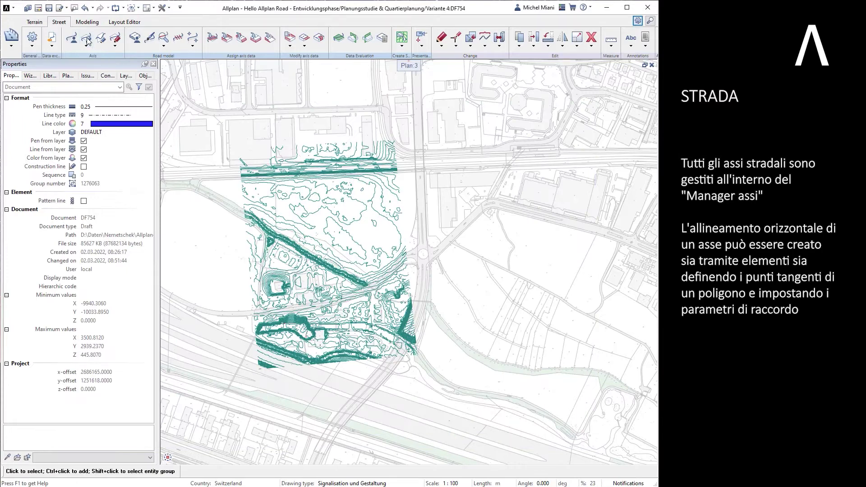
# Pick the four tangent points of the Mainaxis horizontal alignment.
pyautogui.scroll(5, 408, 289)
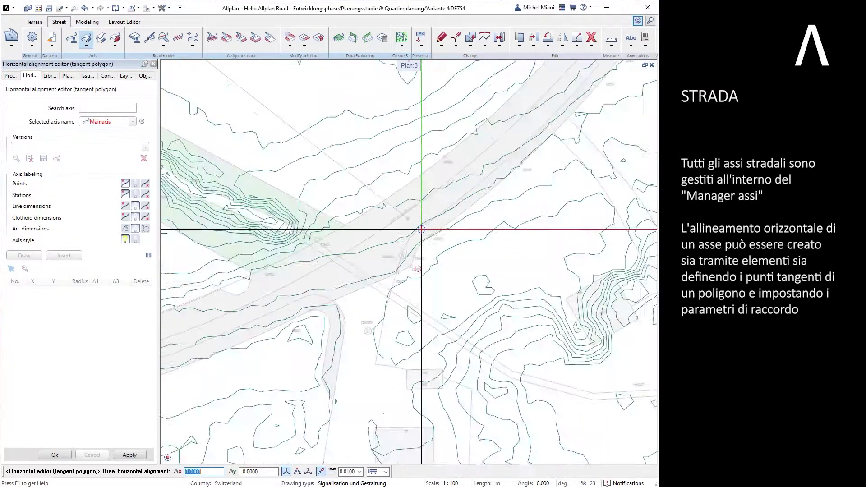
pyautogui.click(382, 204)
pyautogui.scroll(-5, 382, 205)
pyautogui.scroll(5, 315, 181)
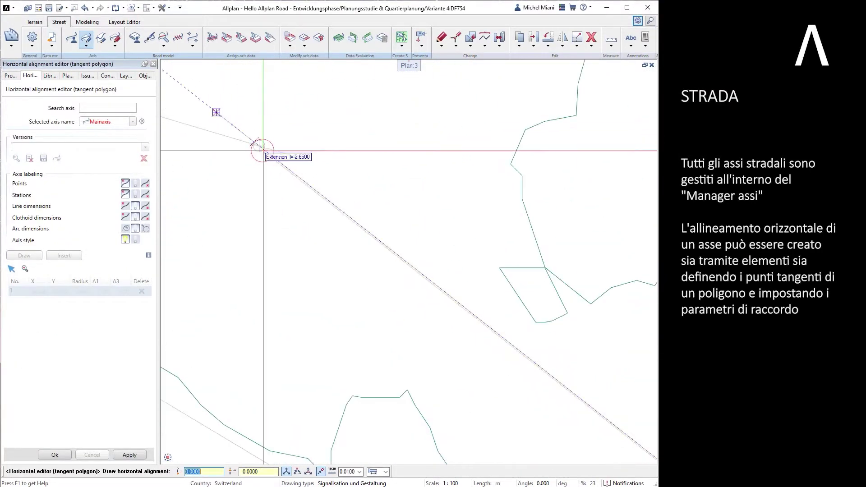
pyautogui.scroll(-5, 451, 262)
pyautogui.scroll(3, 363, 183)
pyautogui.scroll(2, 386, 203)
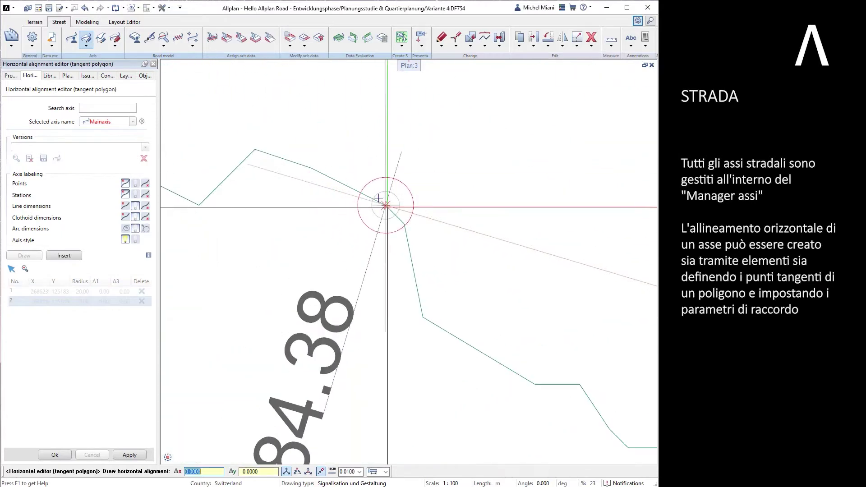
pyautogui.click(386, 202)
pyautogui.scroll(-4, 361, 253)
pyautogui.scroll(3, 354, 266)
pyautogui.scroll(2, 338, 130)
pyautogui.click(332, 145)
pyautogui.scroll(-4, 332, 145)
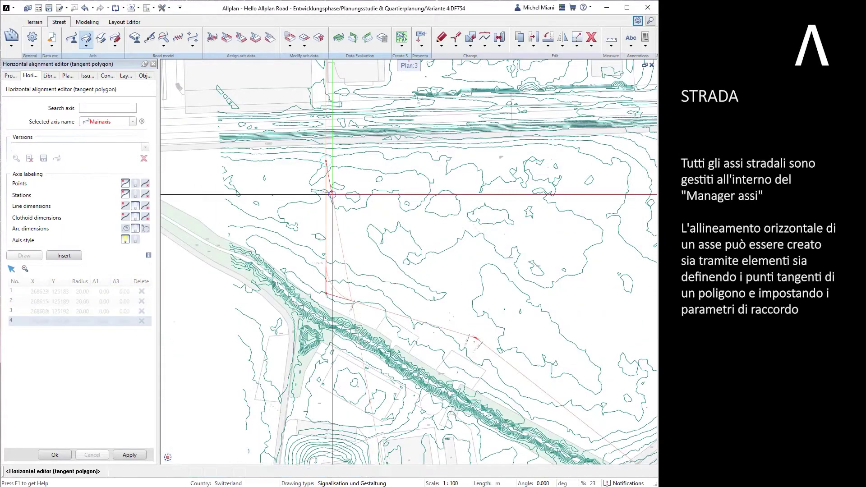
pyautogui.scroll(-2, 332, 145)
pyautogui.press('Escape')
# Set the curve radii and clothoid values 20 and 35, then calculate the axis.
pyautogui.doubleClick(84, 292)
pyautogui.doubleClick(85, 302)
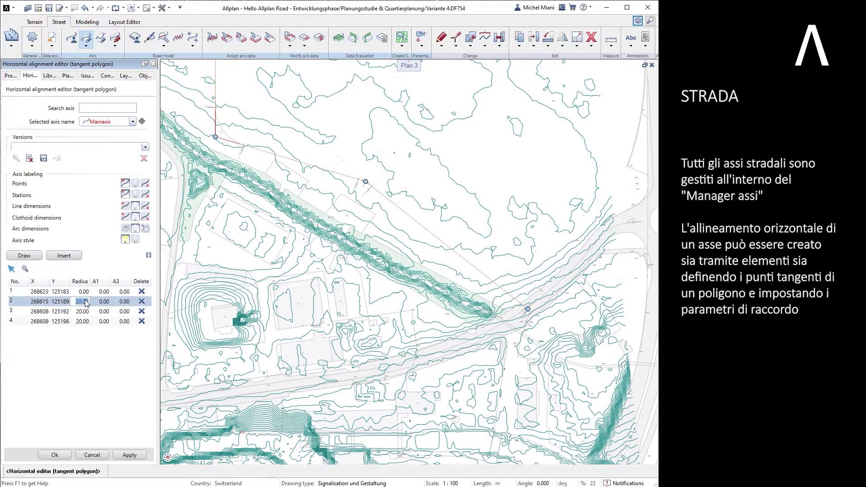
pyautogui.write('20')
pyautogui.press('Tab')
pyautogui.write('35')
pyautogui.press('Tab')
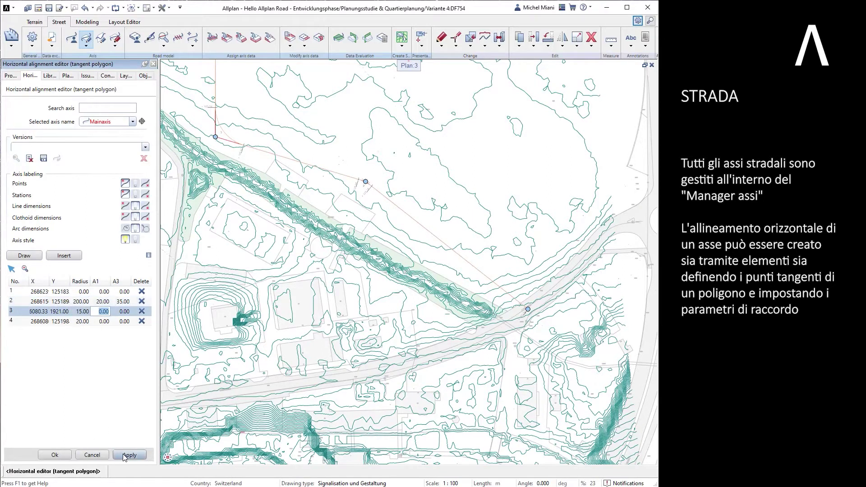
pyautogui.press('Return')
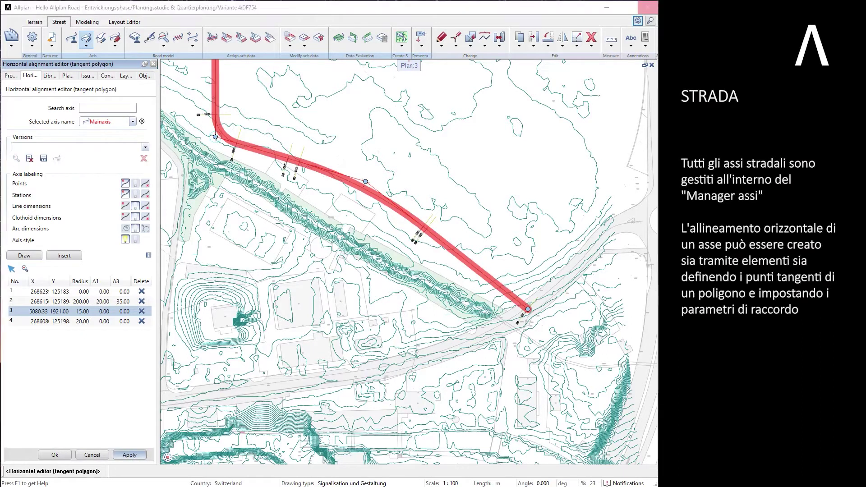
pyautogui.press('Escape')
pyautogui.click(100, 38)
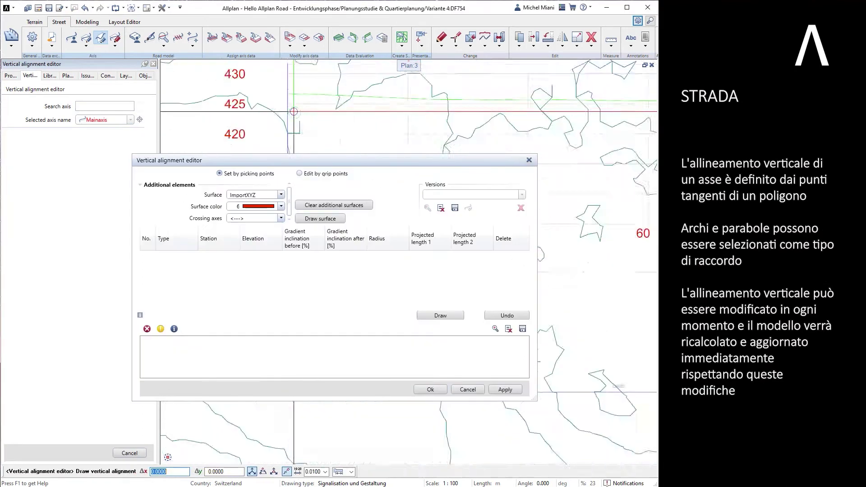
# Pick the four elevation points of the Mainaxis vertical profile.
pyautogui.click(287, 90)
pyautogui.scroll(-3, 346, 106)
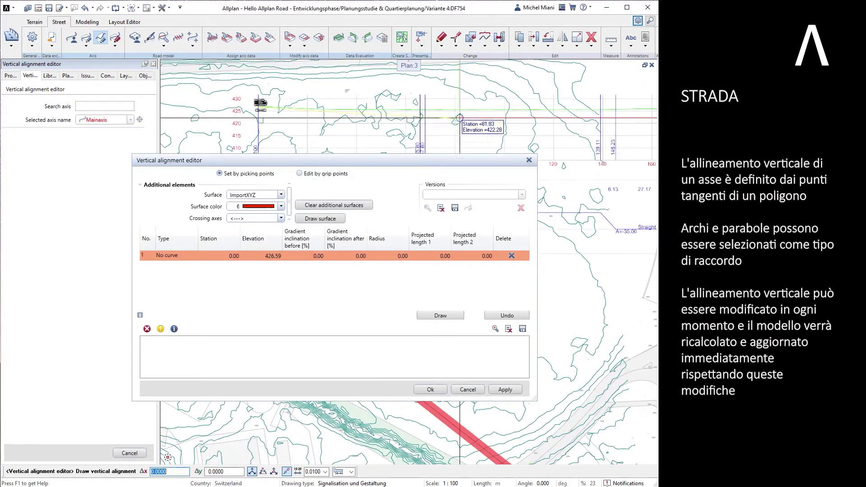
pyautogui.click(425, 110)
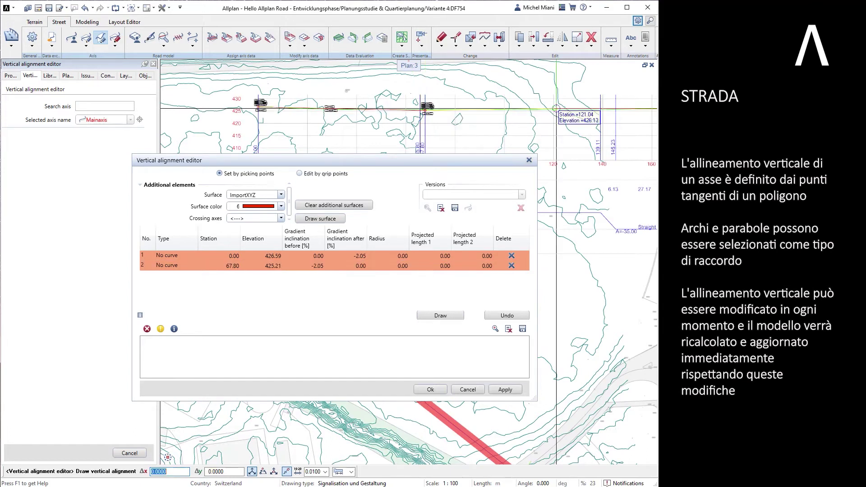
pyautogui.moveTo(641, 112); pyautogui.dragTo(420, 125, button='middle')
pyautogui.click(508, 122)
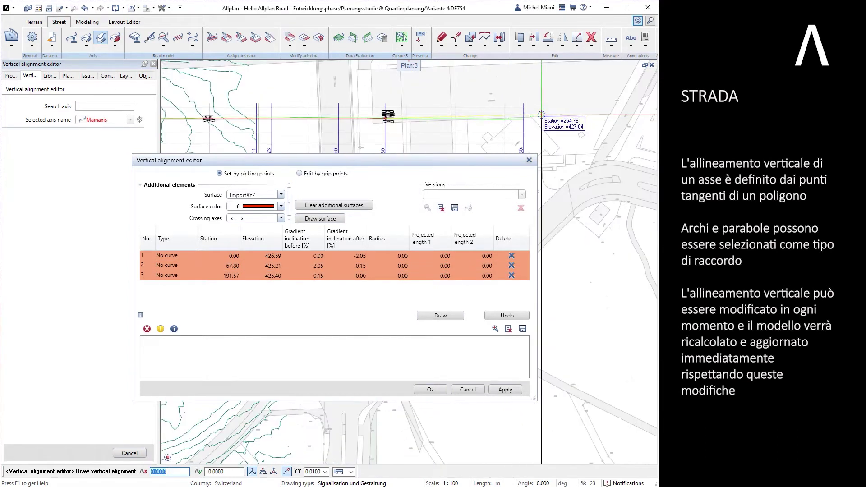
pyautogui.scroll(3, 512, 120)
pyautogui.scroll(2, 516, 119)
pyautogui.click(517, 117)
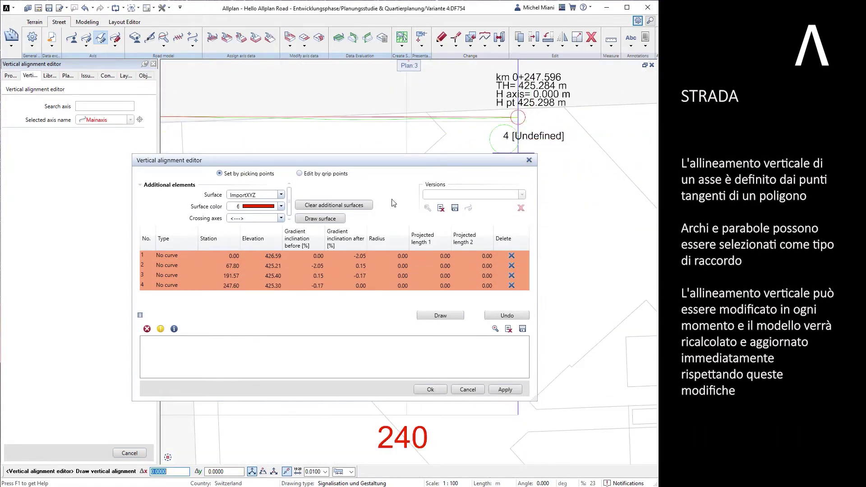
# Make points 2 and 3 arcs with radii 2000 and 100.
pyautogui.click(299, 173)
pyautogui.click(184, 267)
pyautogui.click(169, 280)
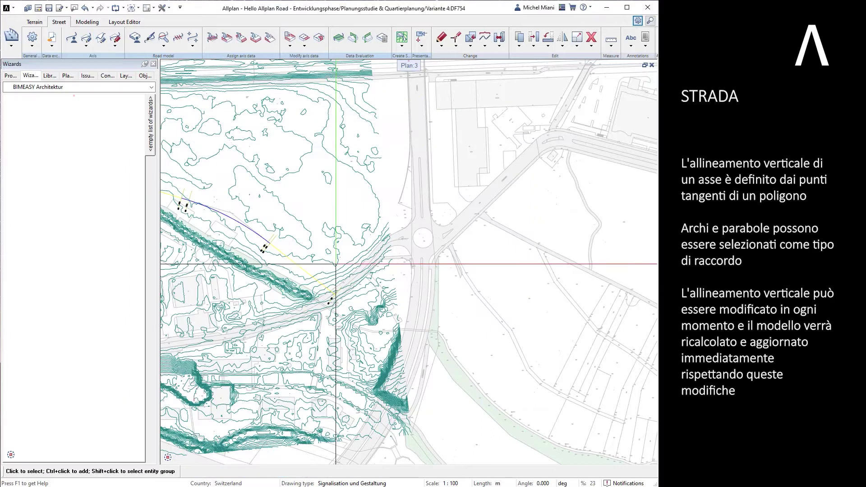
pyautogui.scroll(-3, 526, 266)
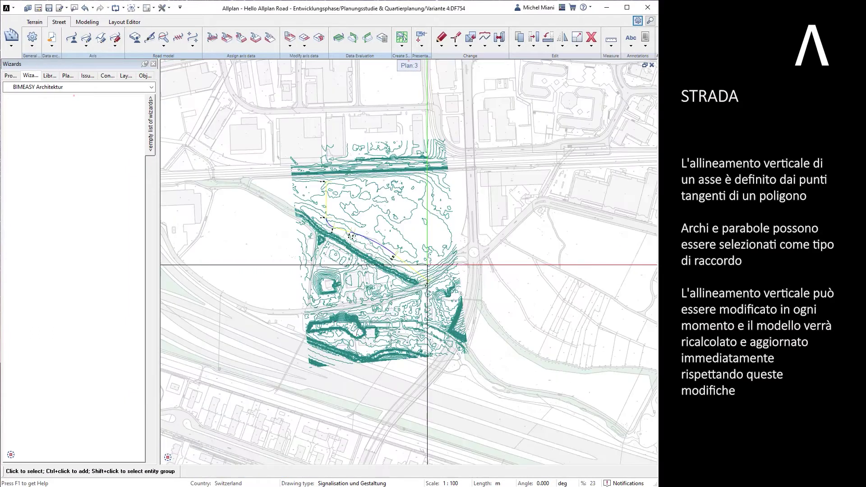
# Review the Standard land requirement, cross section and roadside templates.
pyautogui.click(134, 38)
pyautogui.doubleClick(77, 119)
pyautogui.click(53, 129)
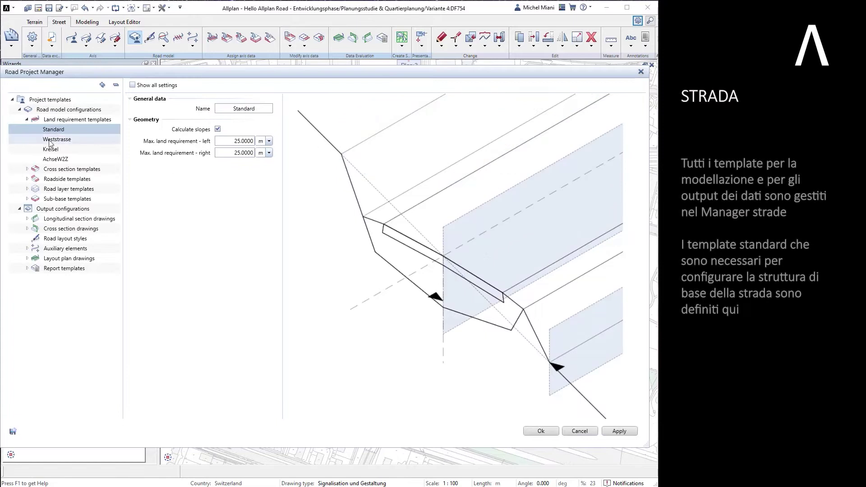
pyautogui.doubleClick(71, 168)
pyautogui.click(53, 178)
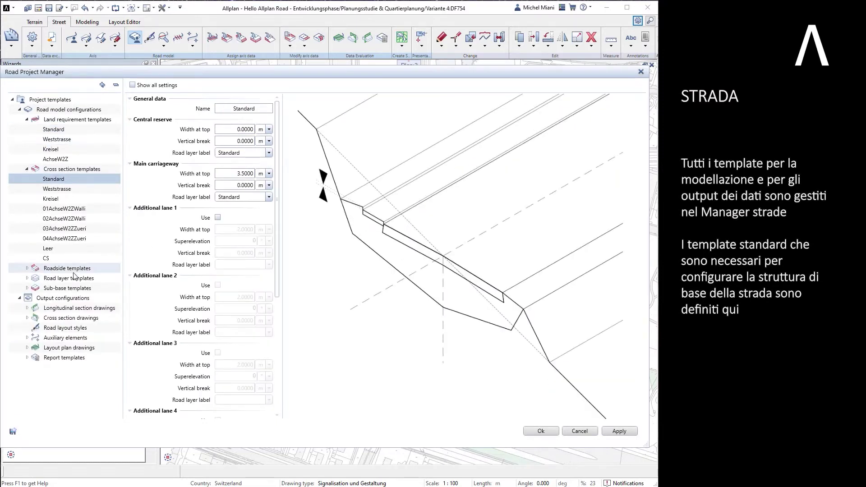
pyautogui.click(28, 269)
pyautogui.click(53, 279)
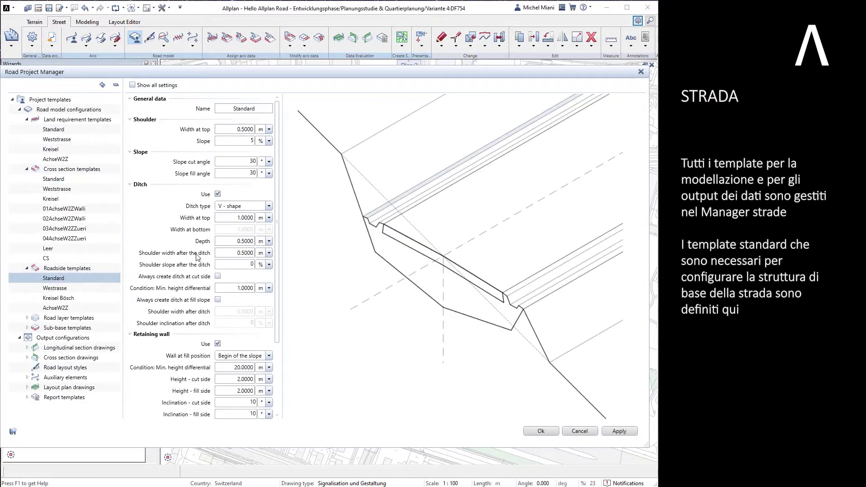
# Create a new road layer template and select its name for renaming.
pyautogui.doubleClick(53, 318)
pyautogui.rightClick(53, 321)
pyautogui.click(81, 326)
pyautogui.tripleClick(270, 111)
pyautogui.write('MainAxis')
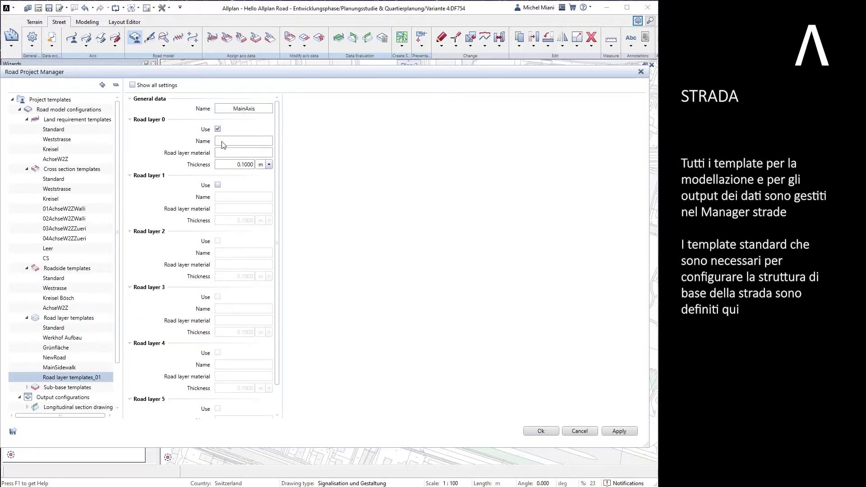
# Enable MainAxis road layers 1 and 2 with their thicknesses and AC TDS 16 material.
pyautogui.click(222, 144)
pyautogui.write('AC 11 S')
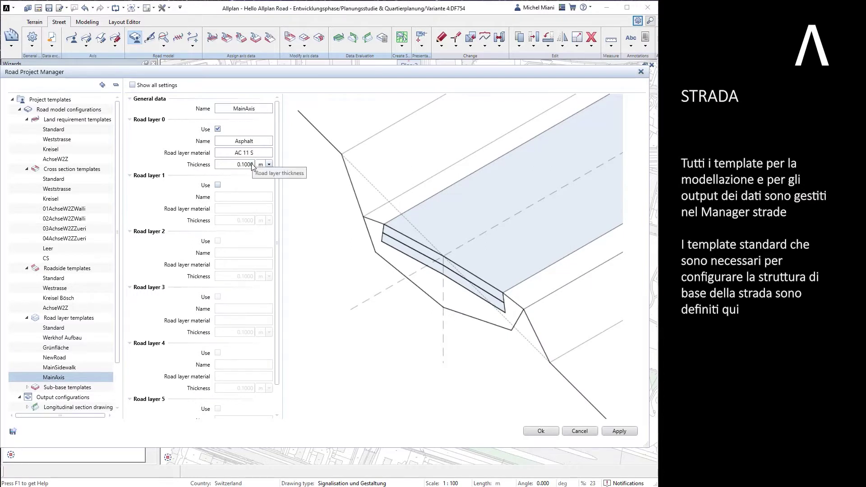
pyautogui.doubleClick(252, 165)
pyautogui.write('0')
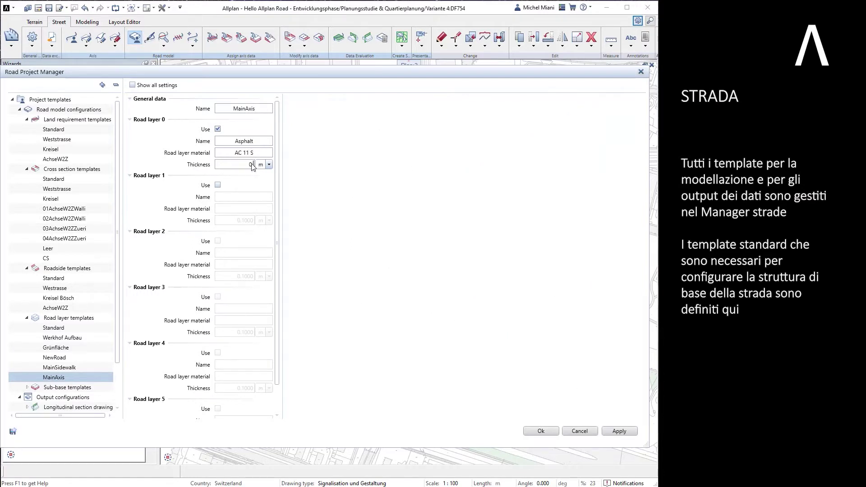
pyautogui.click(219, 186)
pyautogui.click(247, 205)
pyautogui.write('AC T 16 S')
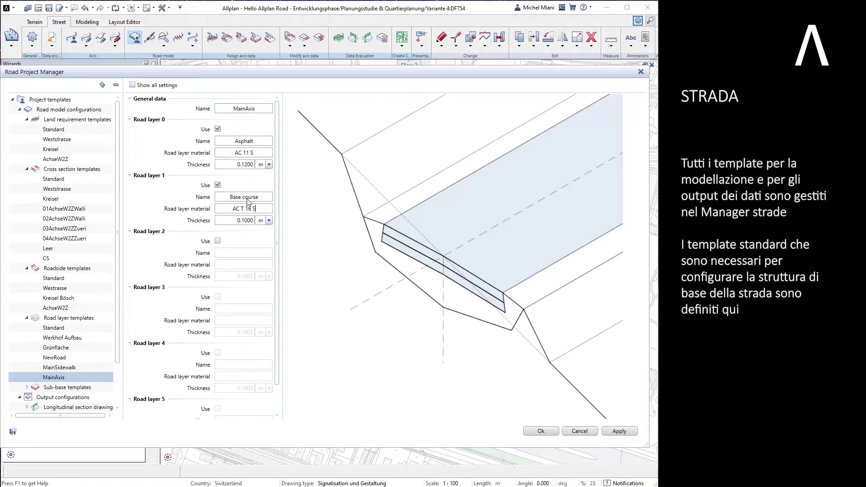
pyautogui.doubleClick(248, 221)
pyautogui.write('0.18')
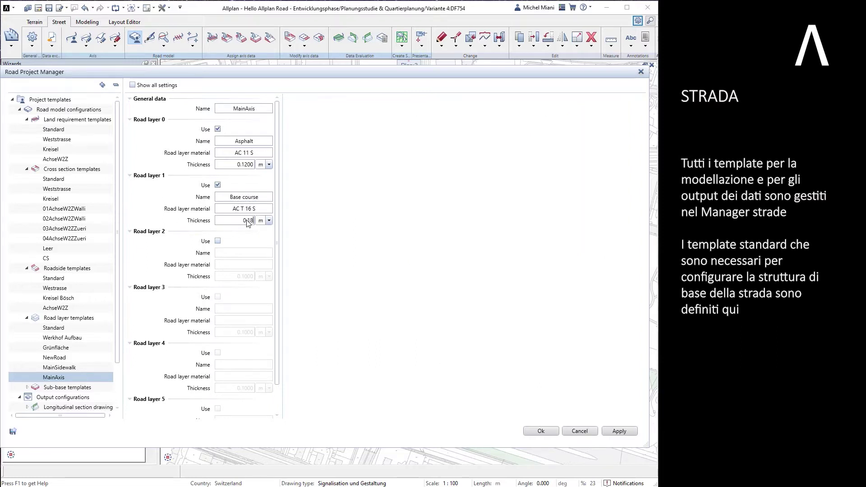
pyautogui.click(217, 241)
pyautogui.write('AC TDS')
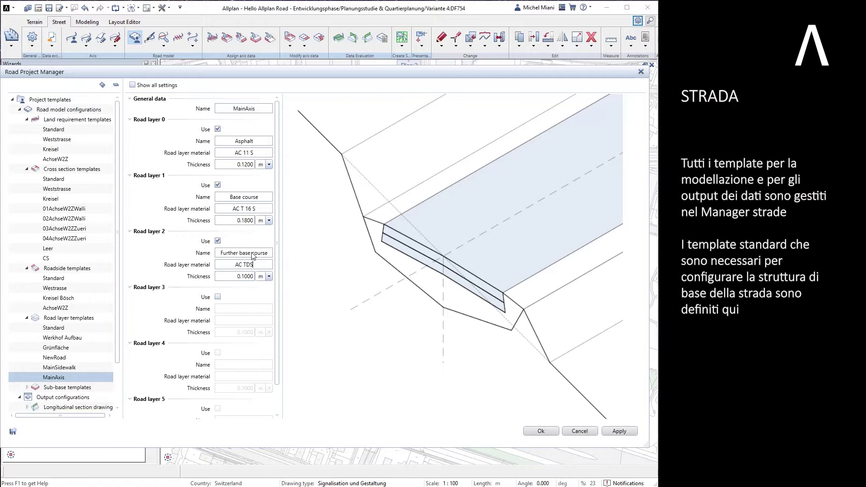
pyautogui.write('16')
pyautogui.press('Tab')
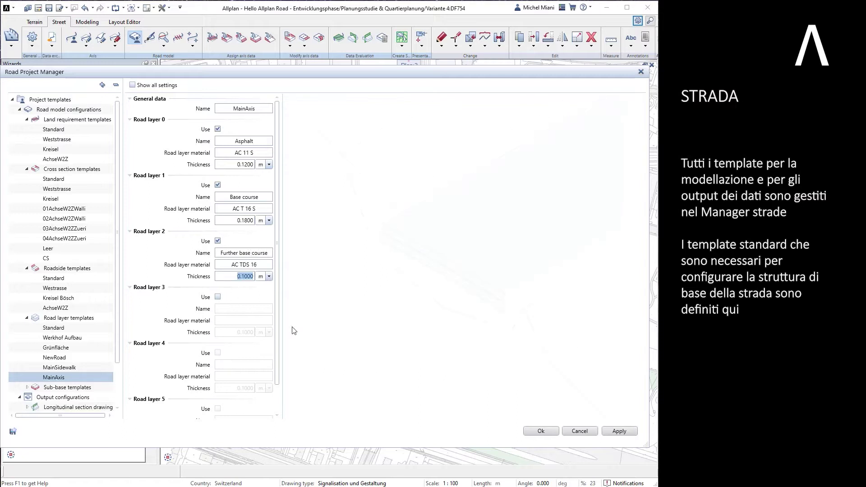
# Add a lane with the MainSidewalk road layer to the CS cross section template.
pyautogui.click(72, 169)
pyautogui.click(46, 258)
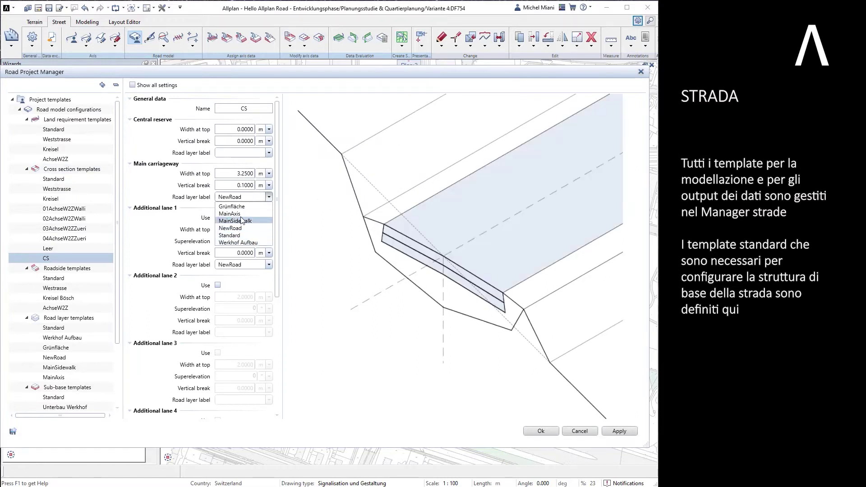
pyautogui.click(229, 213)
pyautogui.click(268, 264)
pyautogui.click(248, 288)
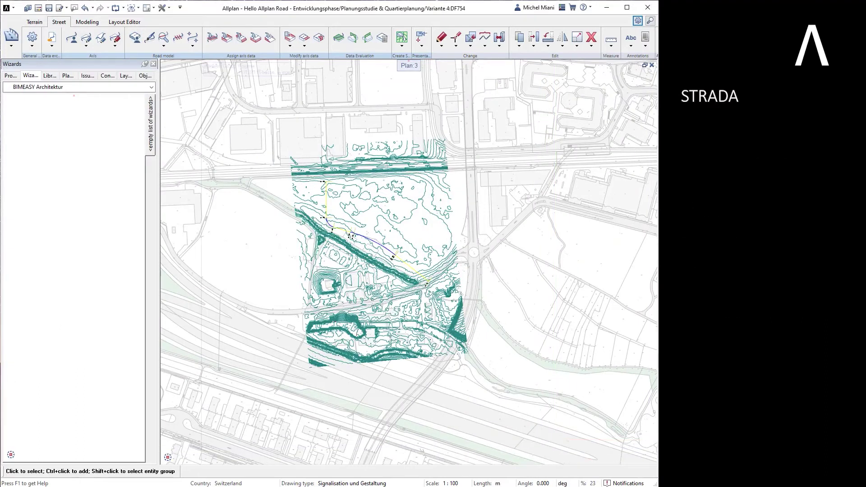
# Assign the Standard land requirement template along Mainaxis from 0.00 to 247.60.
pyautogui.click(212, 37)
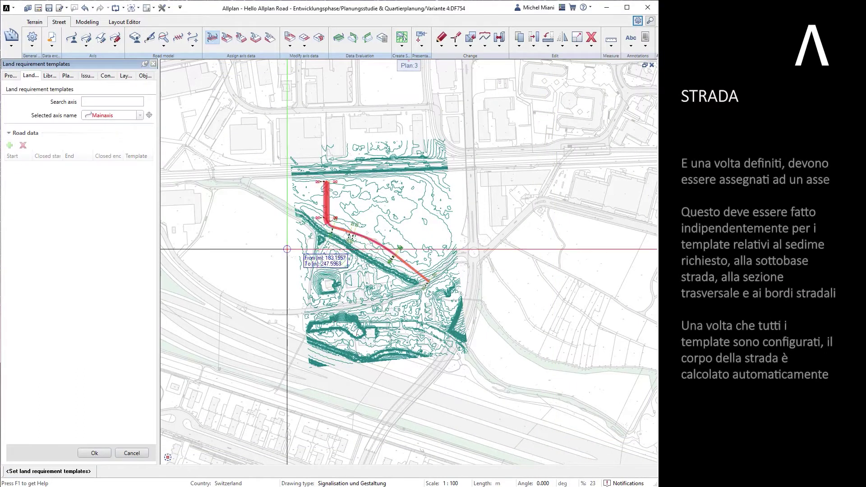
pyautogui.scroll(2, 288, 248)
pyautogui.scroll(3, 420, 291)
pyautogui.scroll(-2, 279, 137)
pyautogui.scroll(2, 281, 122)
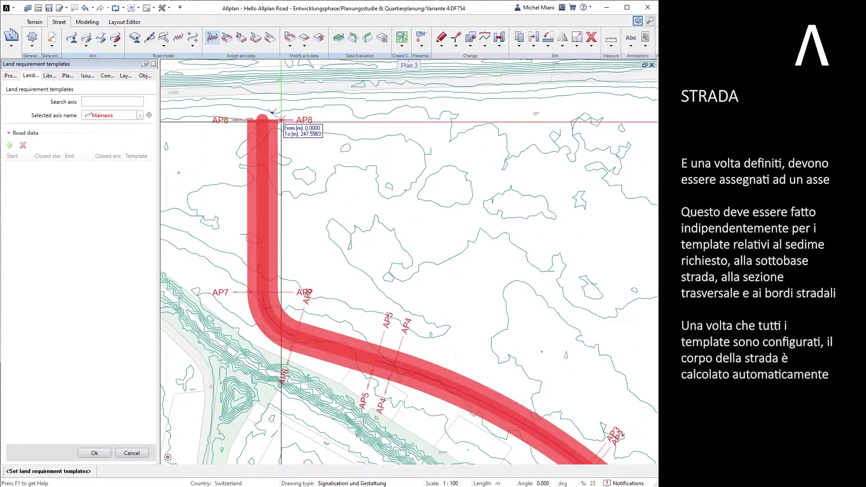
pyautogui.click(281, 120)
pyautogui.click(140, 167)
# Assign the CS cross section template to both sides of Mainaxis up to AP8.
pyautogui.click(95, 453)
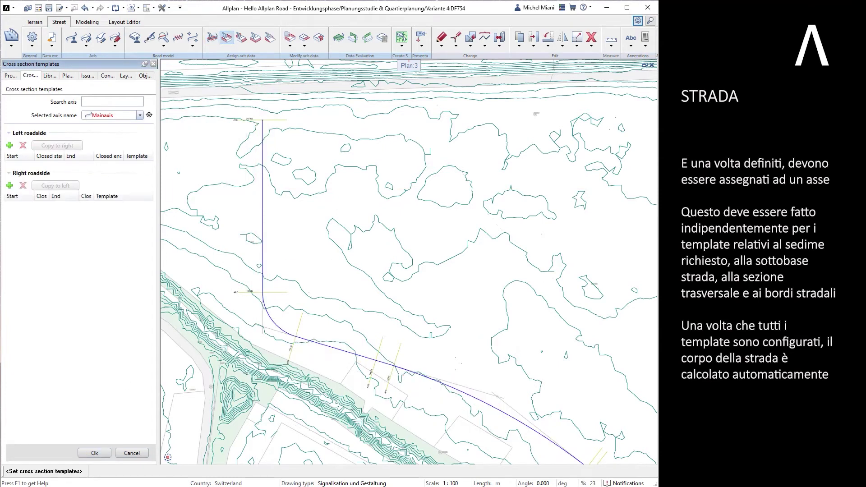
pyautogui.click(9, 145)
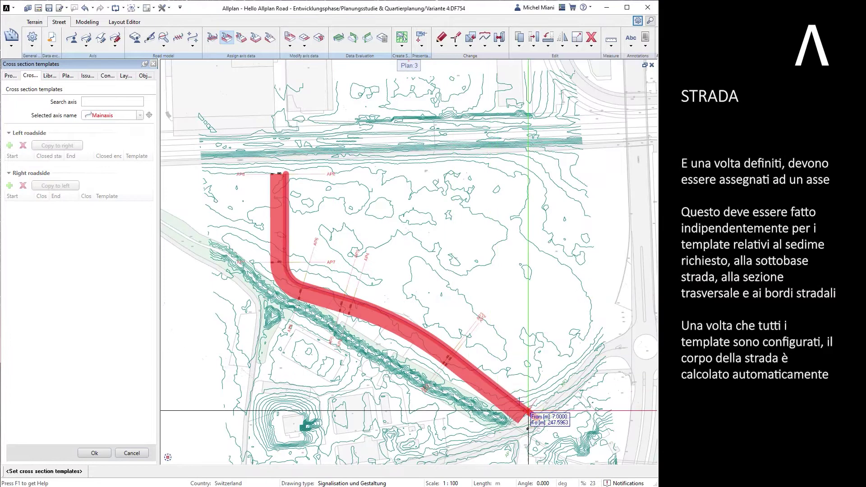
pyautogui.scroll(5, 563, 424)
pyautogui.click(563, 423)
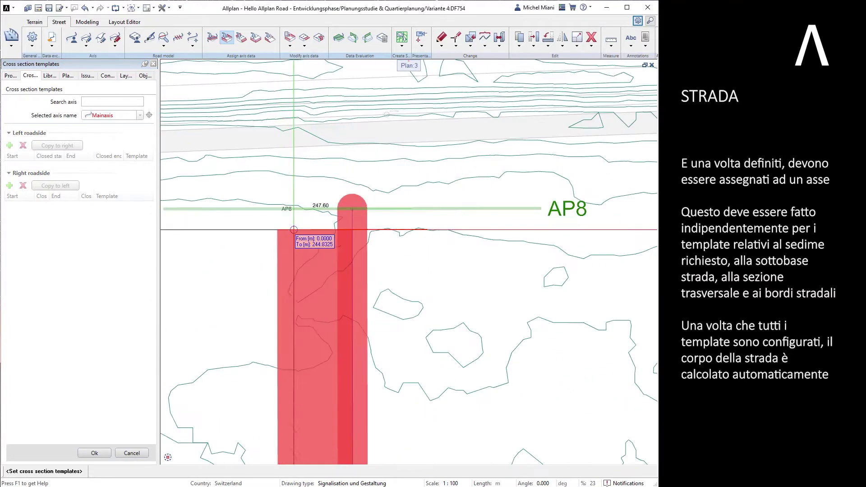
pyautogui.click(351, 209)
pyautogui.click(149, 166)
pyautogui.click(140, 239)
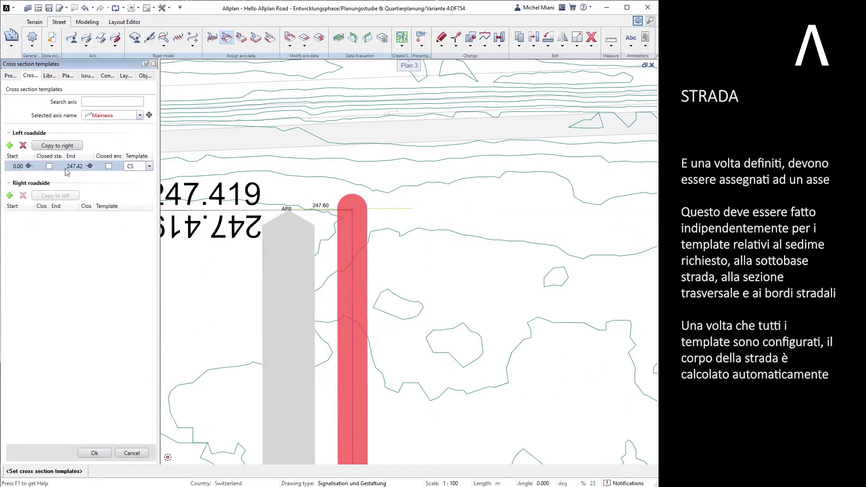
pyautogui.click(59, 145)
pyautogui.click(134, 220)
pyautogui.click(117, 258)
pyautogui.click(96, 452)
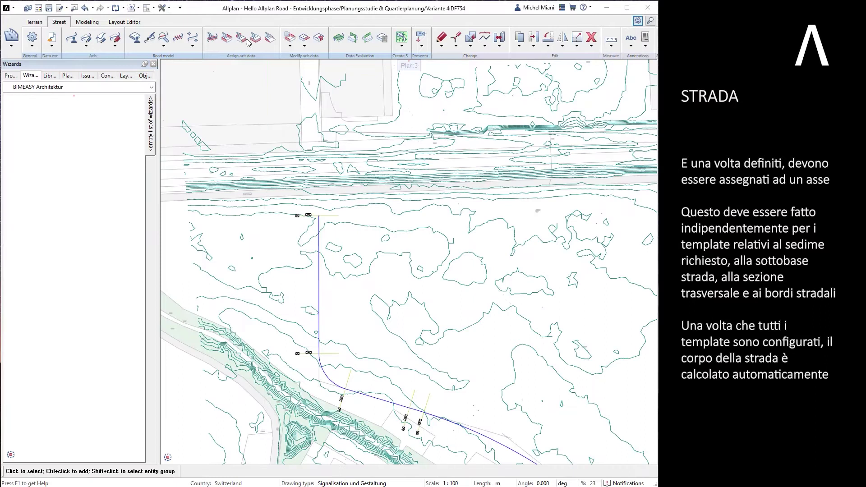
# Assign Standard roadside templates to both sides of Mainaxis from station 0.
pyautogui.click(254, 38)
pyautogui.click(10, 145)
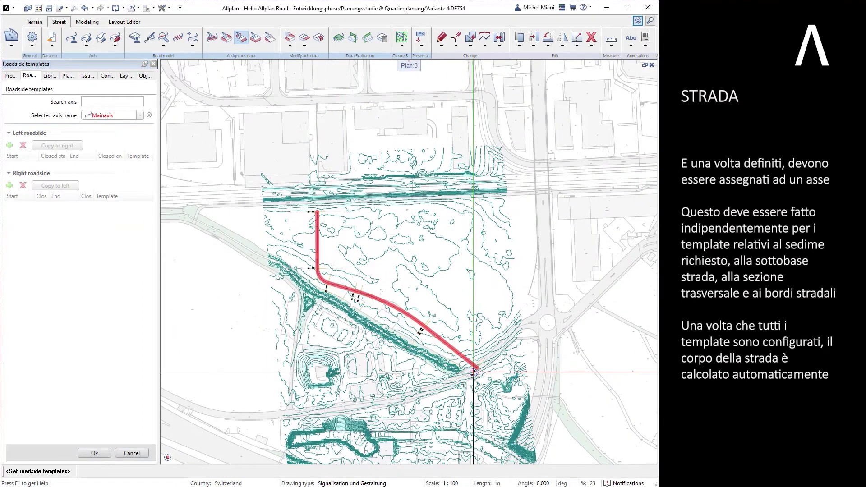
pyautogui.click(19, 167)
pyautogui.write('0')
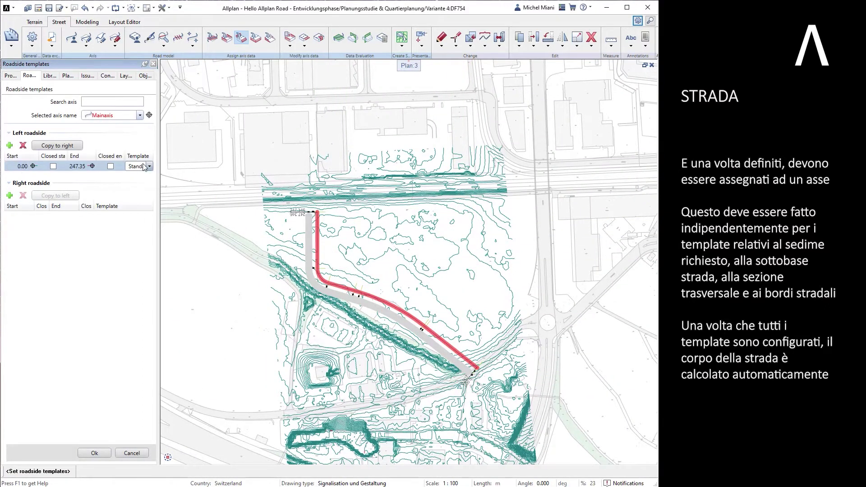
pyautogui.click(58, 145)
pyautogui.click(108, 453)
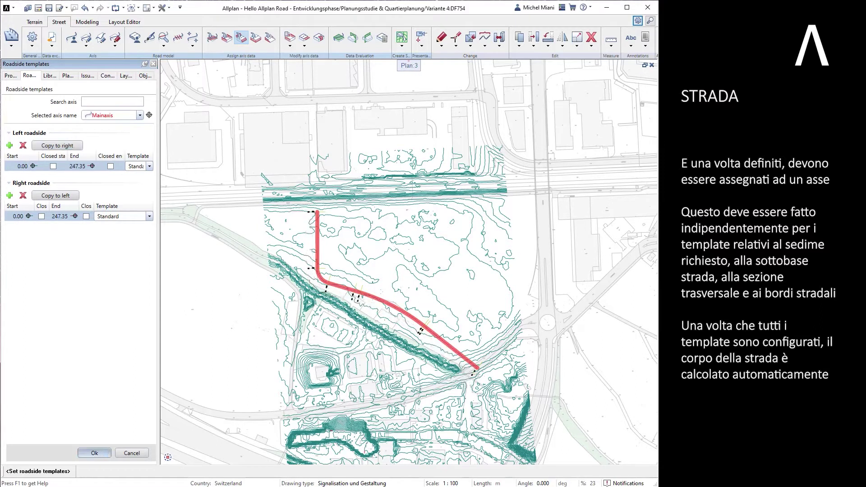
# Add the Roads sub-base template from 0.00 to 243.15 and calculate the road body.
pyautogui.click(255, 38)
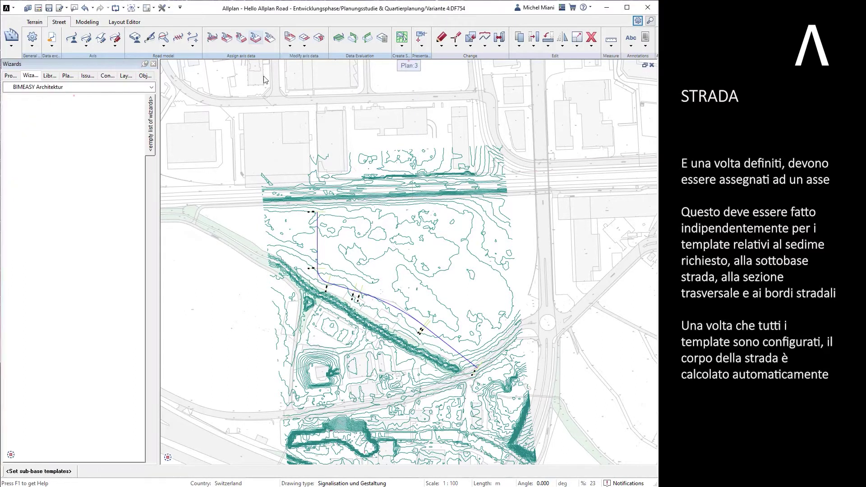
pyautogui.click(456, 382)
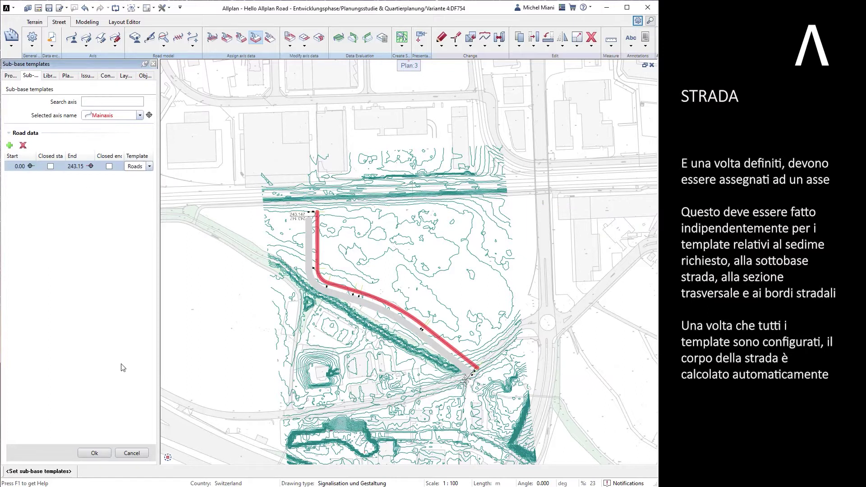
pyautogui.click(103, 453)
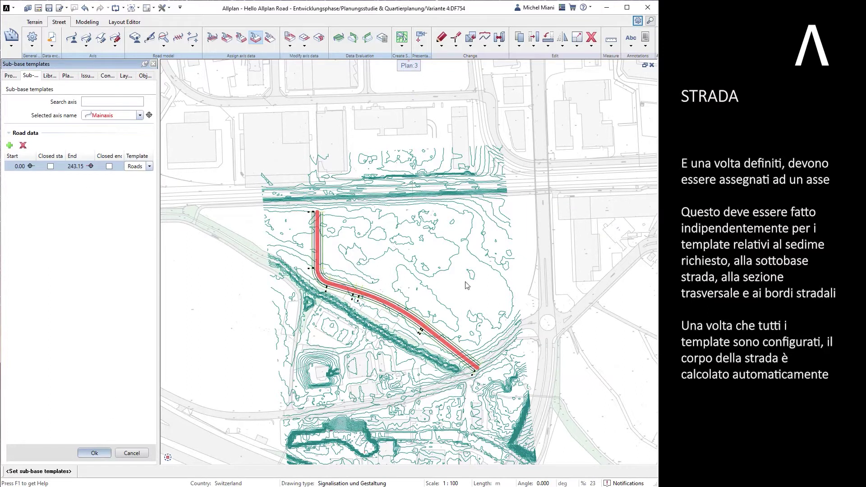
pyautogui.press('Return')
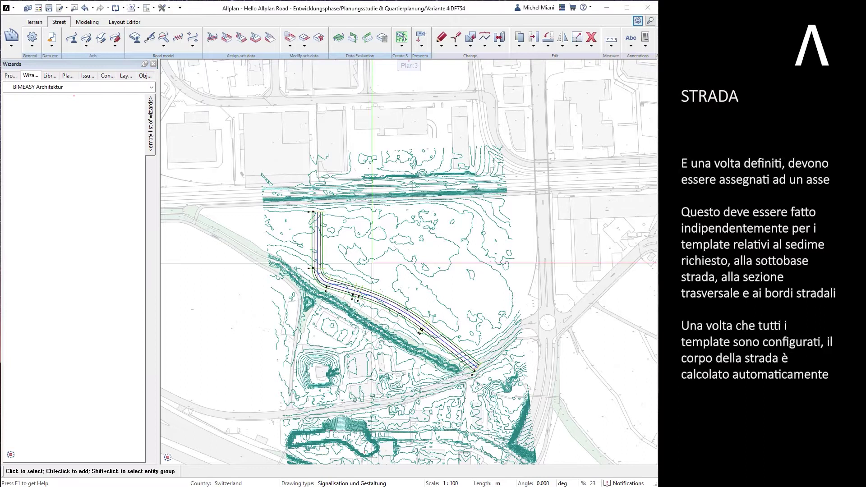
# Try the Wireframe view and Data review layout styles on the road.
pyautogui.scroll(2, 422, 384)
pyautogui.scroll(1, 422, 383)
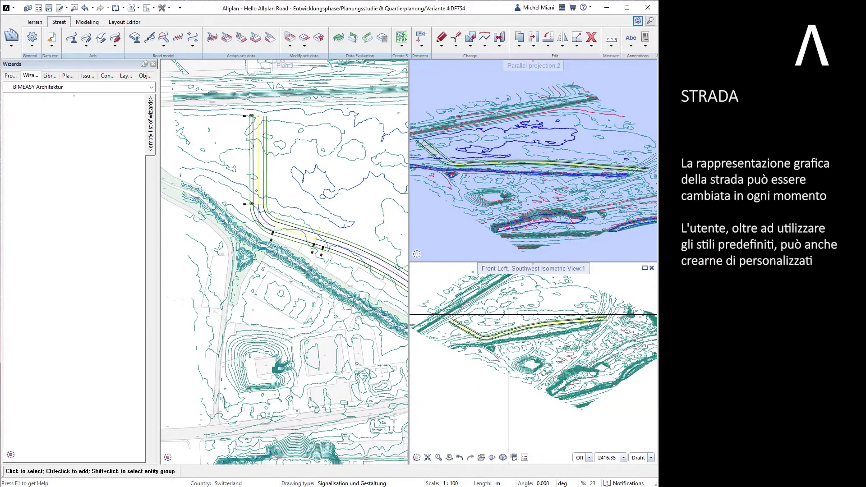
pyautogui.click(149, 37)
pyautogui.click(137, 136)
pyautogui.click(116, 152)
pyautogui.click(134, 149)
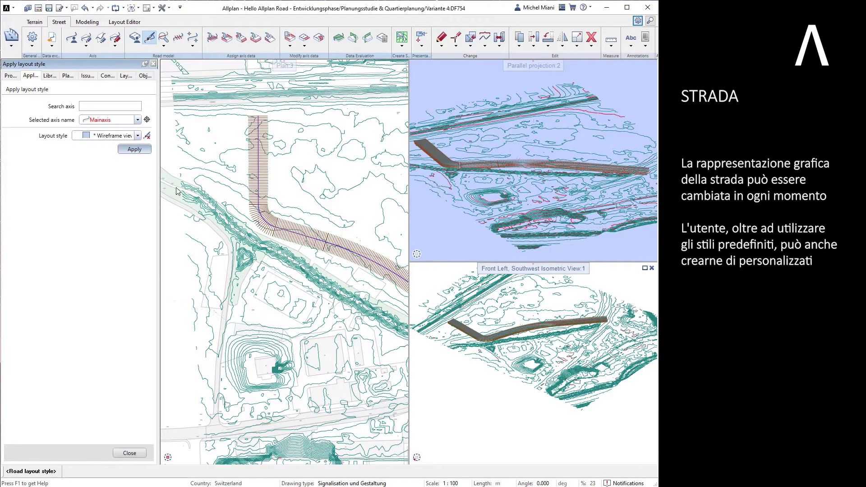
pyautogui.click(137, 136)
pyautogui.click(131, 155)
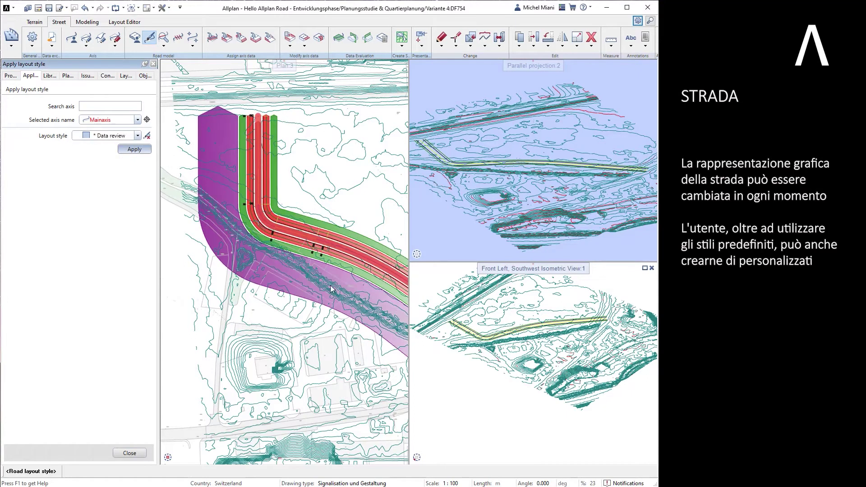
# Apply the '3D, Bimplus ready view' layout style and orbit the 3D road.
pyautogui.click(137, 136)
pyautogui.click(124, 170)
pyautogui.click(134, 149)
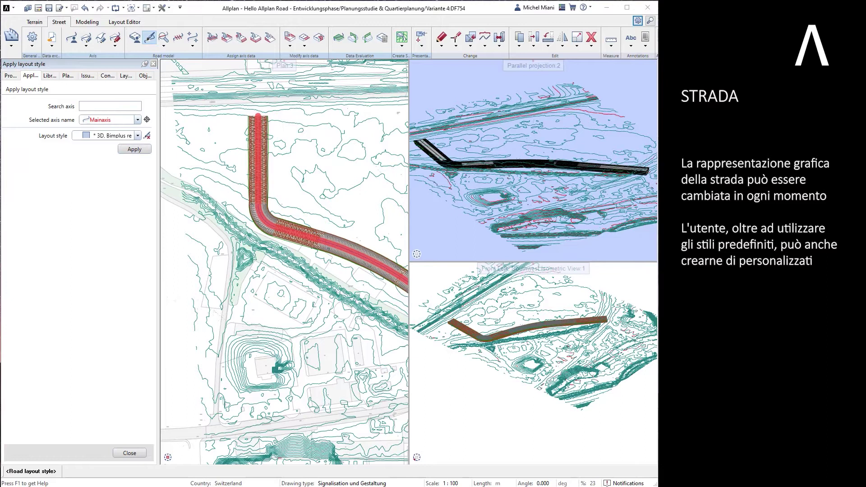
pyautogui.scroll(2, 562, 165)
pyautogui.scroll(2, 563, 165)
pyautogui.moveTo(563, 164)
pyautogui.keyDown('shift'); pyautogui.mouseDown(button='middle')
pyautogui.moveTo(505, 140)
pyautogui.moveTo(496, 156)
pyautogui.moveTo(417, 160)
pyautogui.mouseUp(button='middle'); pyautogui.keyUp('shift')
pyautogui.press('Escape')
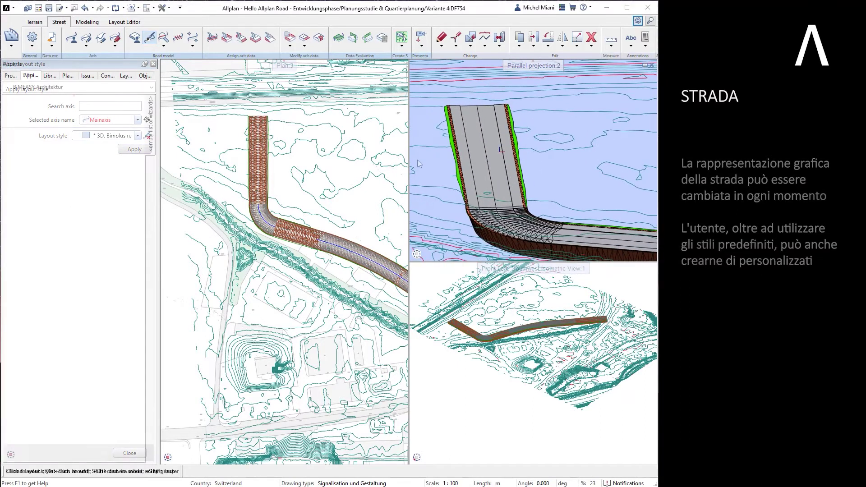
pyautogui.moveTo(301, 156); pyautogui.dragTo(267, 160, button='middle')
pyautogui.scroll(1, 268, 160)
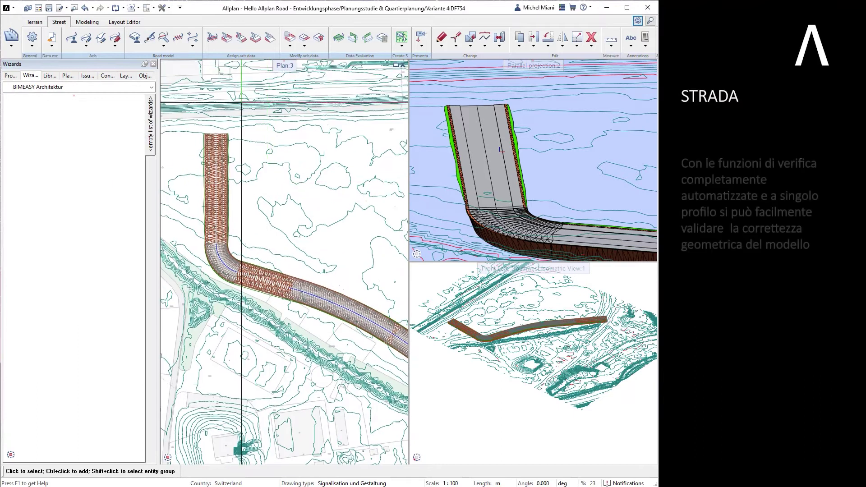
# Validate the road model and inspect cross sections at stations 219.023 and 156.669.
pyautogui.click(163, 38)
pyautogui.click(86, 144)
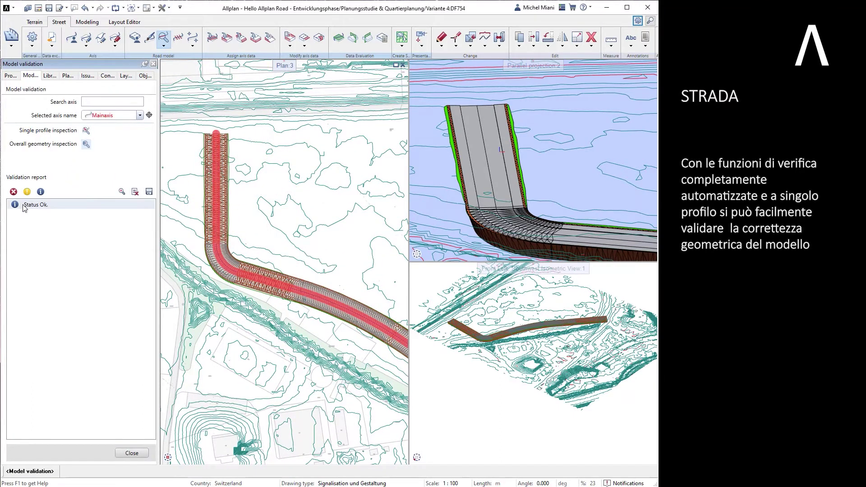
pyautogui.click(86, 130)
pyautogui.click(237, 158)
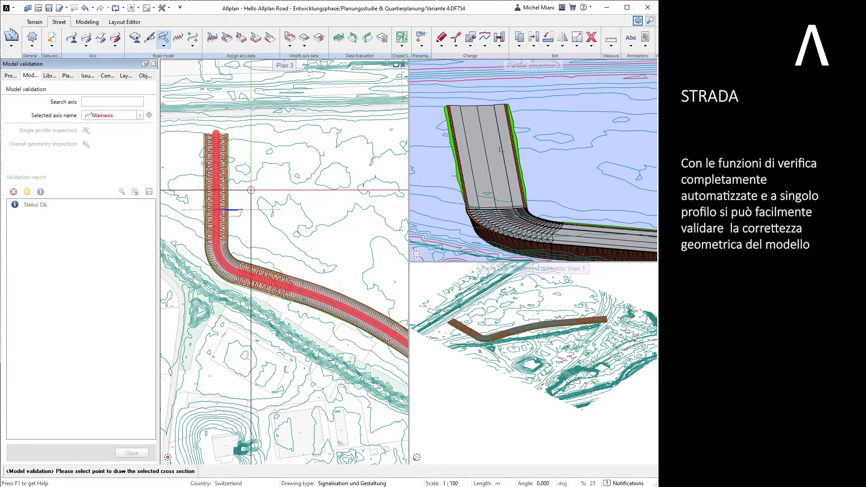
pyautogui.click(299, 170)
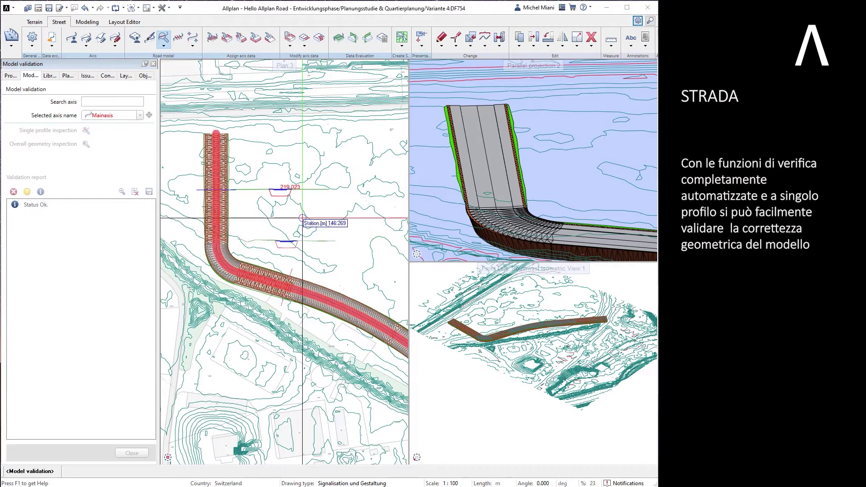
pyautogui.click(323, 215)
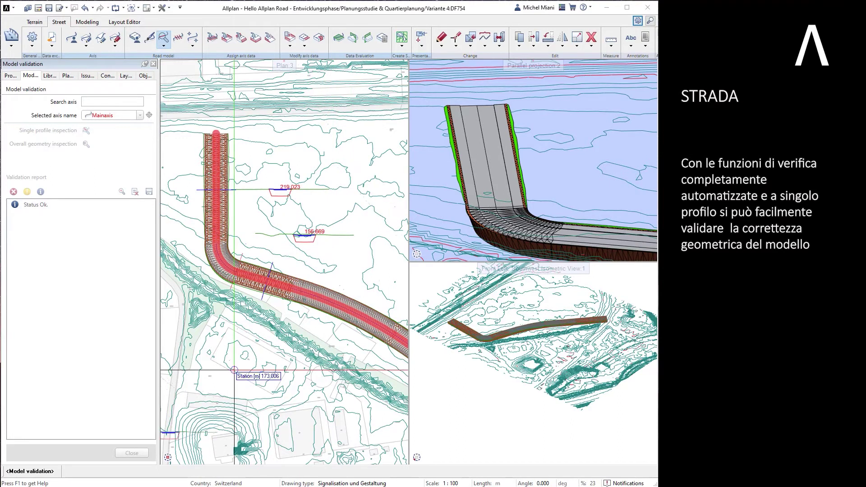
pyautogui.click(132, 453)
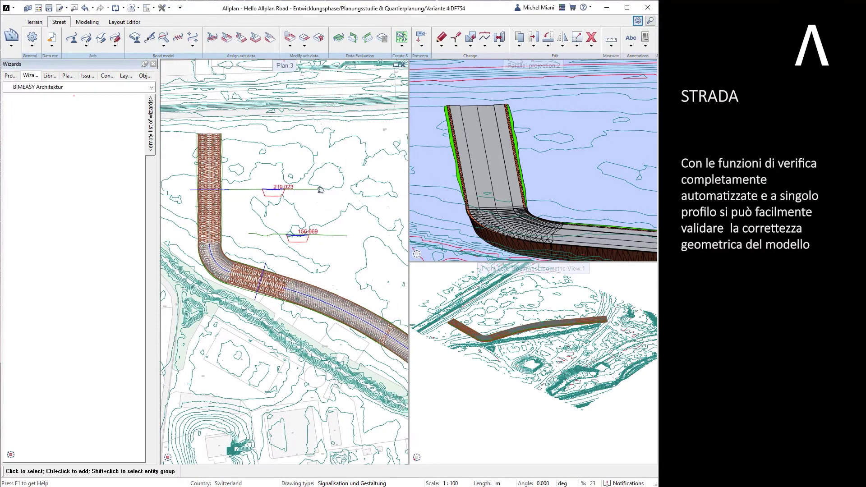
pyautogui.scroll(3, 266, 197)
pyautogui.scroll(-3, 266, 197)
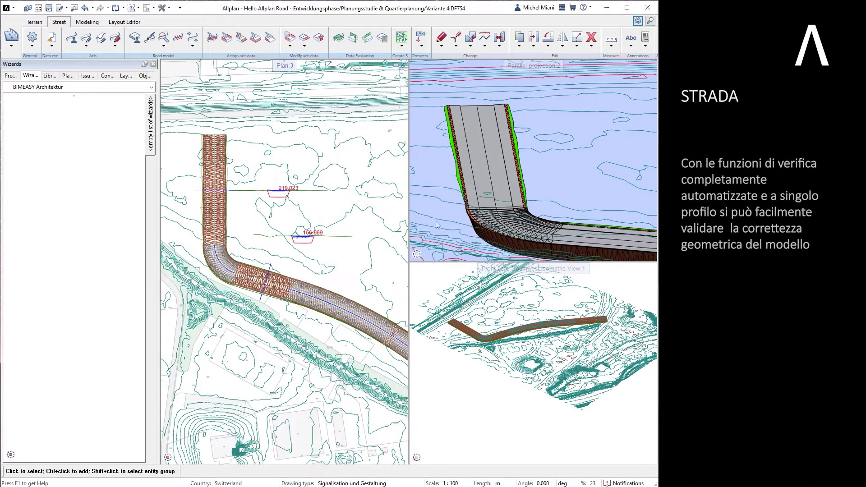
pyautogui.scroll(5, 541, 182)
# Add a Relative vertical break override from 148.32 to 166.59 with 0.5 m inlet/outlet.
pyautogui.click(290, 39)
pyautogui.click(121, 214)
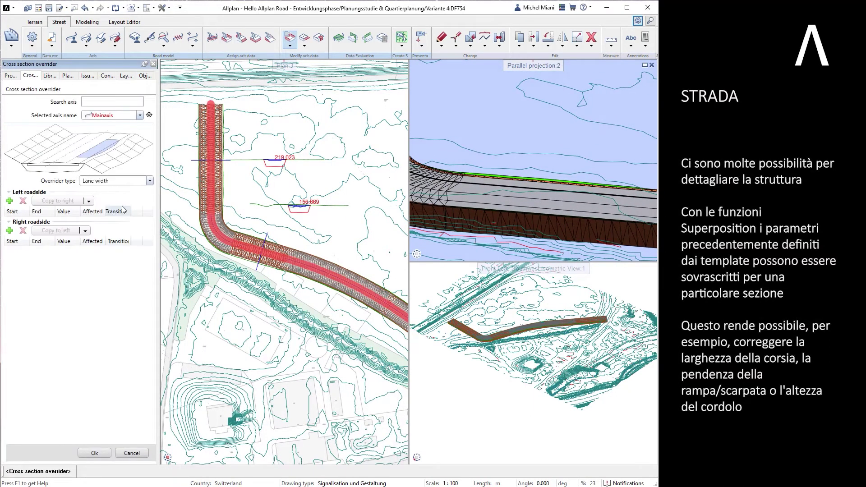
pyautogui.click(114, 213)
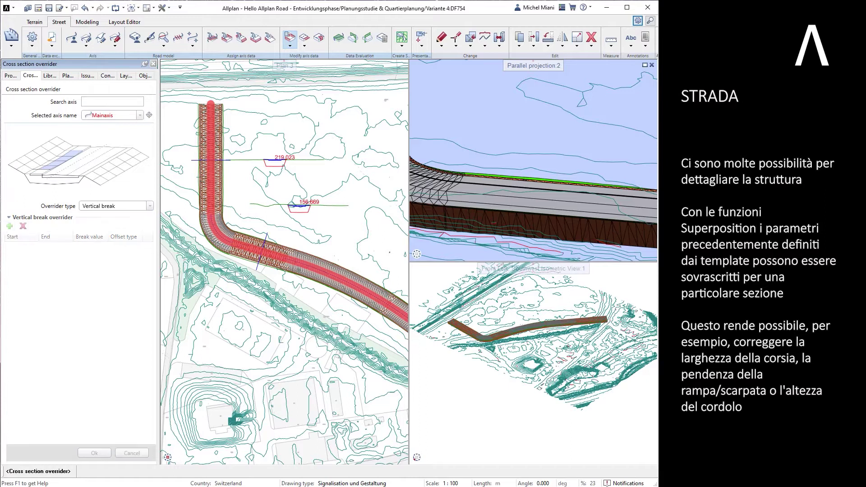
pyautogui.scroll(3, 273, 235)
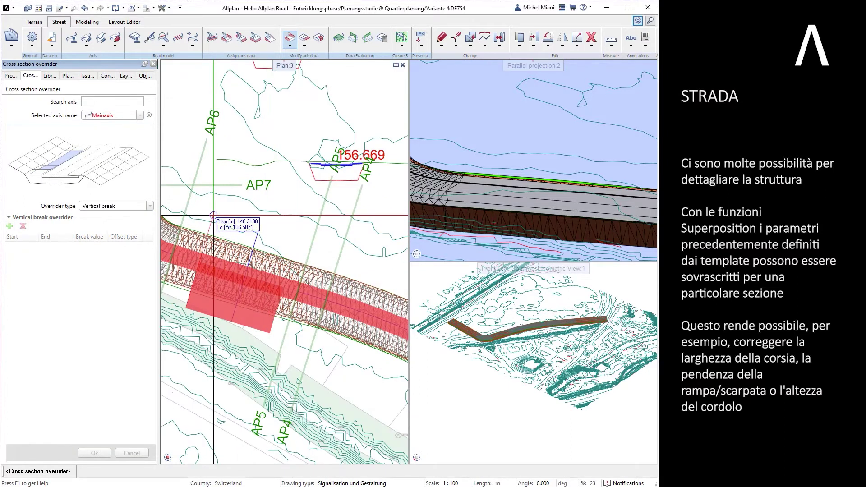
pyautogui.click(213, 215)
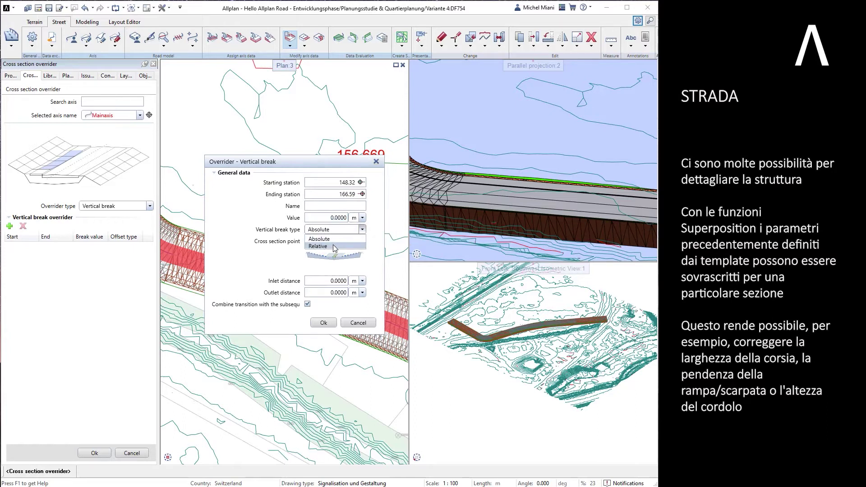
pyautogui.click(334, 260)
pyautogui.click(353, 171)
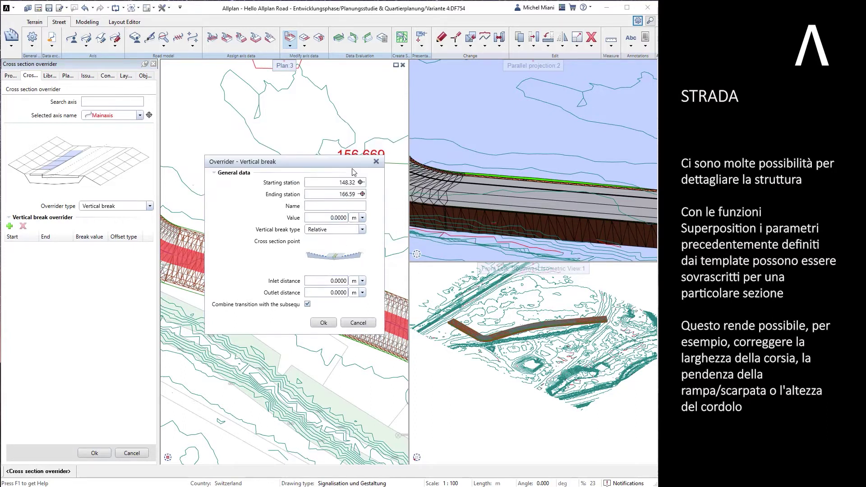
pyautogui.click(331, 321)
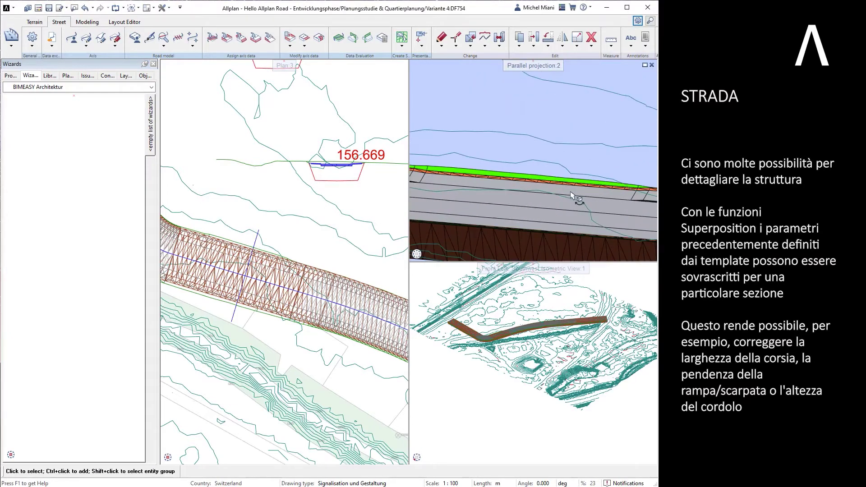
# Add a new auxiliary axis named leftside in the road axis manager.
pyautogui.keyDown('shift'); pyautogui.moveTo(532, 180); pyautogui.dragTo(311, 174, button='middle'); pyautogui.keyUp('shift')
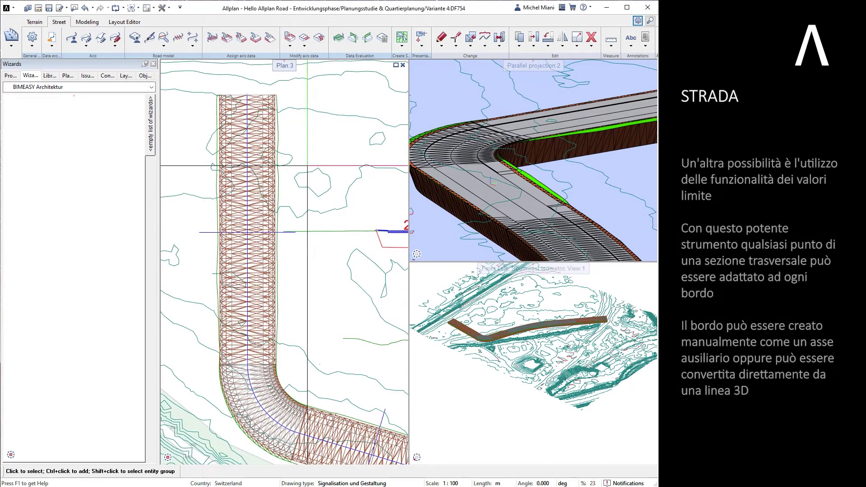
pyautogui.click(78, 47)
pyautogui.rightClick(108, 133)
pyautogui.click(144, 136)
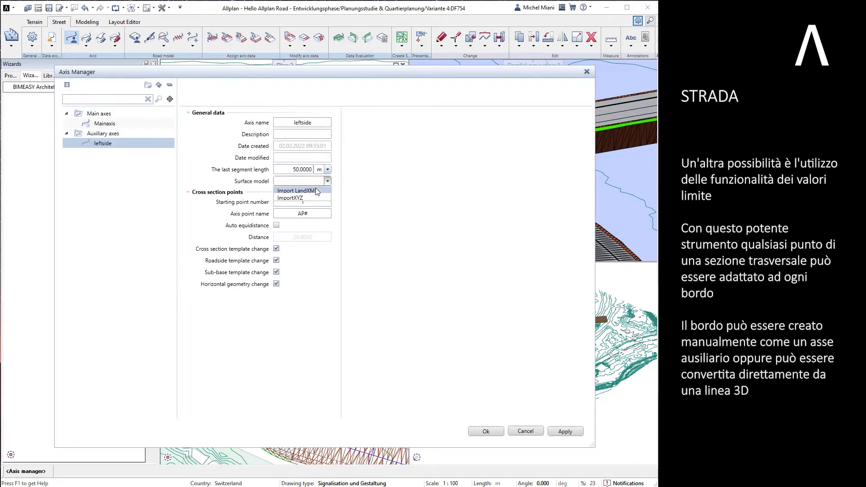
pyautogui.click(485, 431)
# Draw the leftside horizontal alignment through four points beside the road.
pyautogui.click(85, 38)
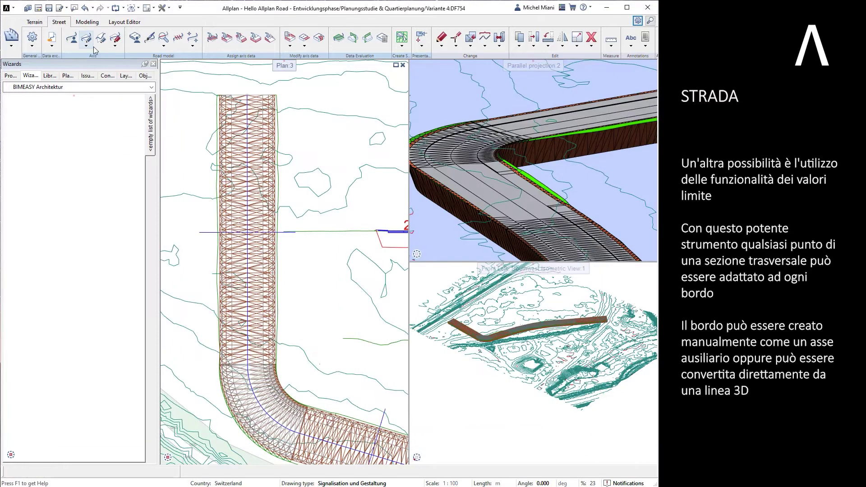
pyautogui.click(132, 120)
pyautogui.click(111, 151)
pyautogui.click(24, 253)
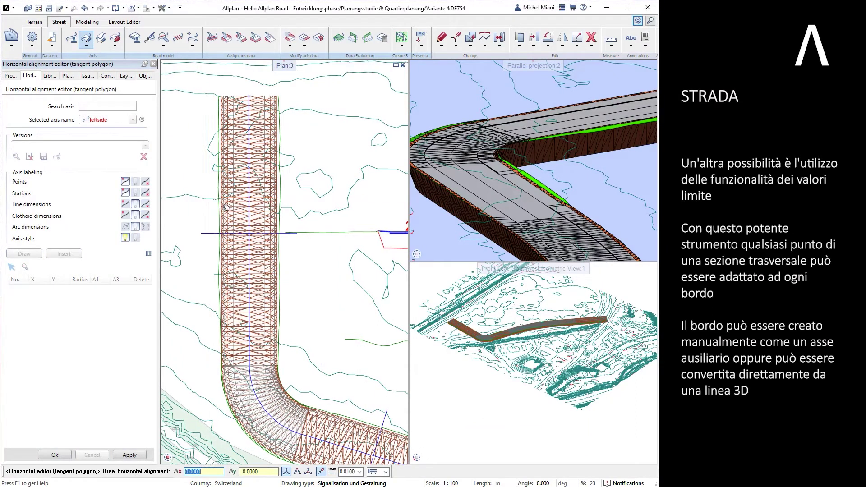
pyautogui.click(280, 234)
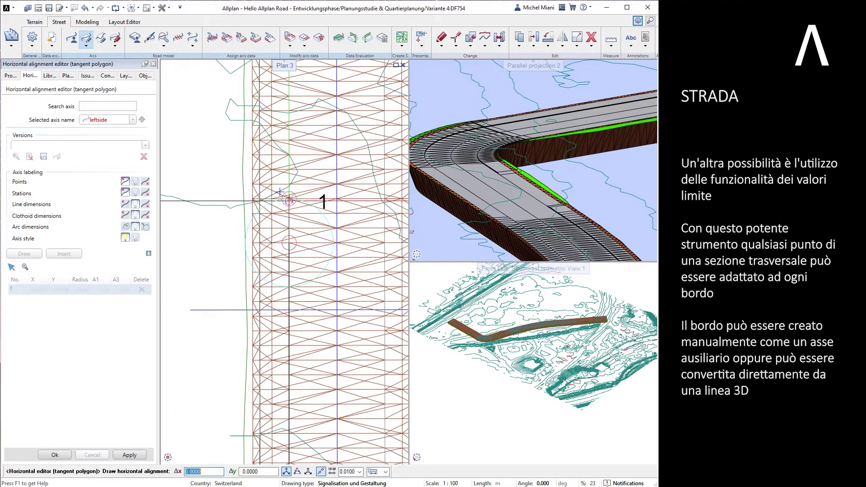
pyautogui.click(289, 200)
pyautogui.scroll(-4, 289, 200)
pyautogui.click(275, 228)
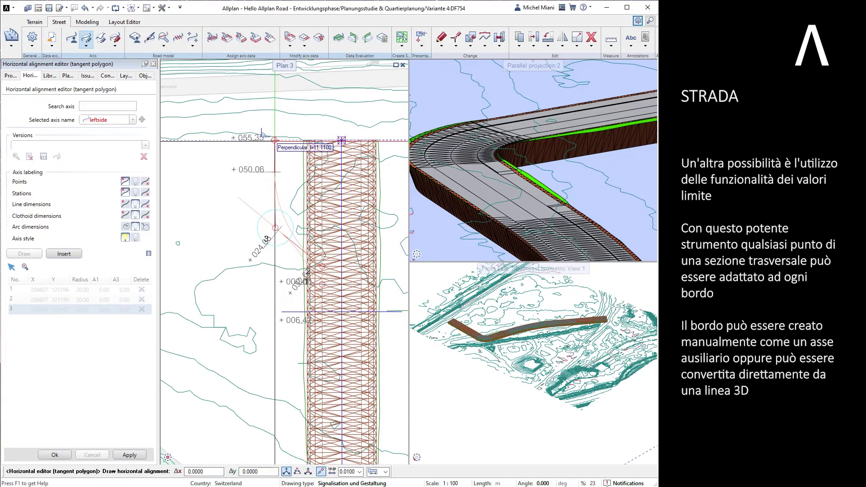
pyautogui.click(275, 140)
pyautogui.press('Escape')
# Give the middle points radii 5 and 10 and apply the leftside alignment.
pyautogui.doubleClick(82, 300)
pyautogui.write('5')
pyautogui.doubleClick(83, 309)
pyautogui.write('10')
pyautogui.doubleClick(82, 310)
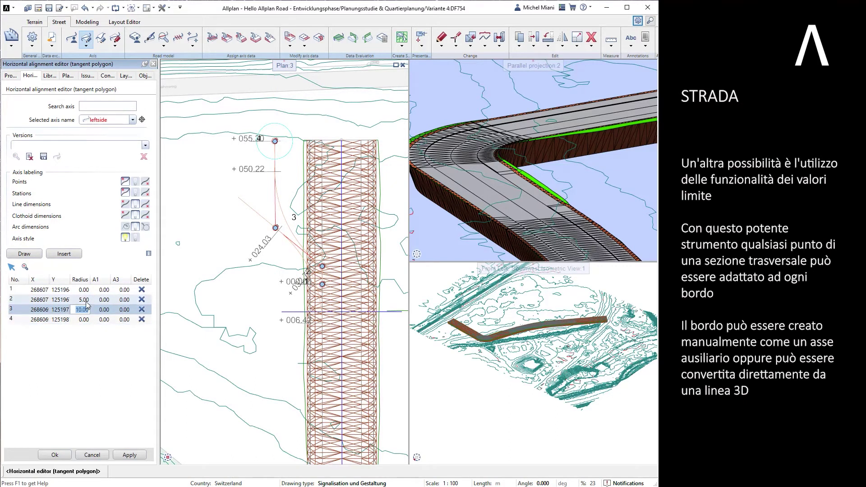
pyautogui.click(129, 455)
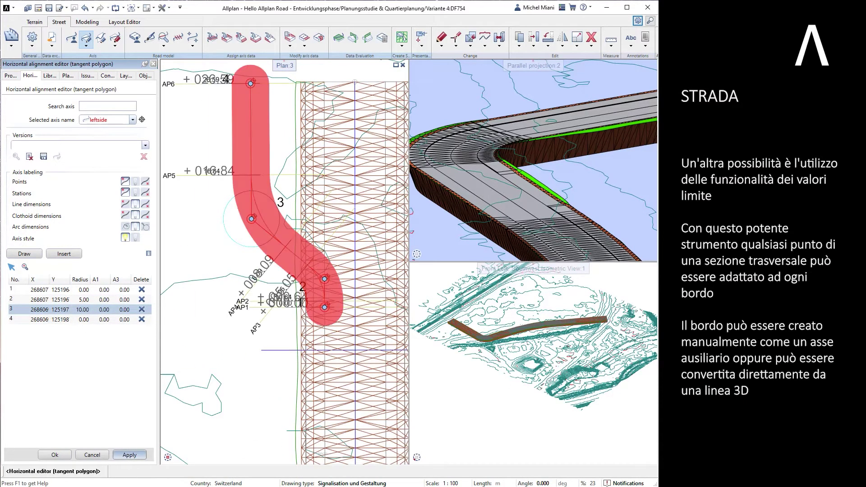
pyautogui.click(55, 455)
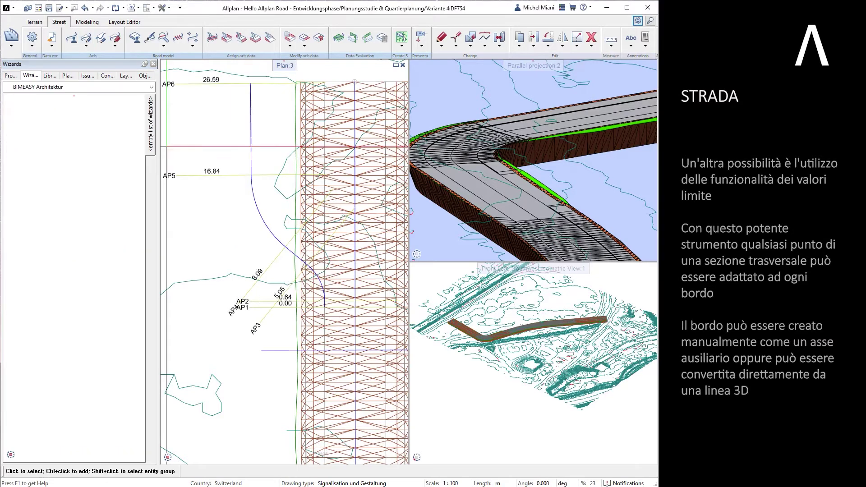
# Add Horizontal limit1 on the leftside axis, 223.60 to 247.44, controlling the road edge point.
pyautogui.click(304, 38)
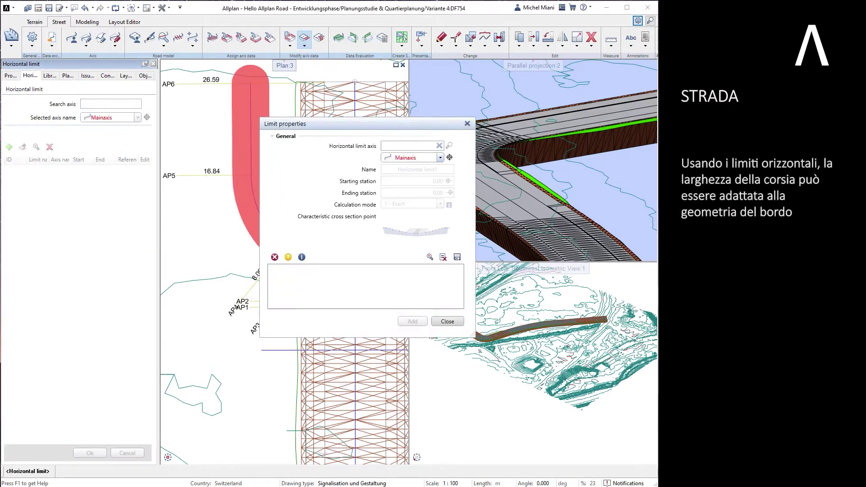
pyautogui.click(8, 147)
pyautogui.moveTo(419, 131)
pyautogui.mouseDown()
pyautogui.moveTo(633, 105)
pyautogui.moveTo(551, 105)
pyautogui.mouseUp()
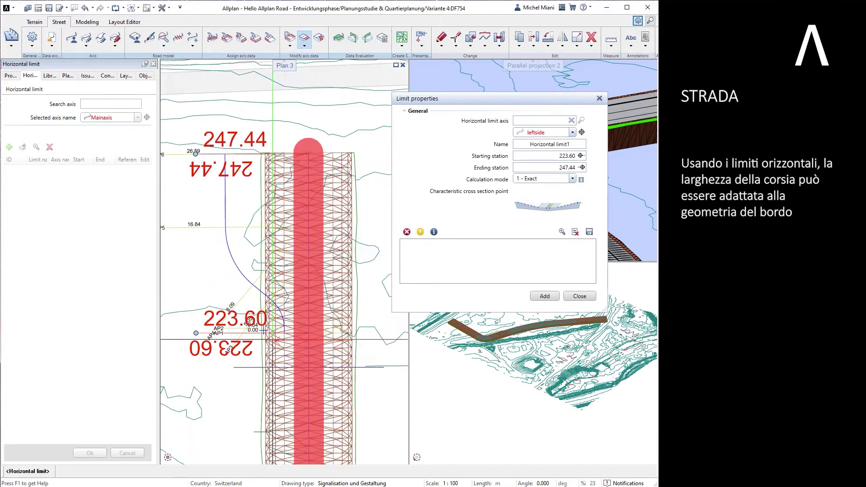
pyautogui.click(548, 211)
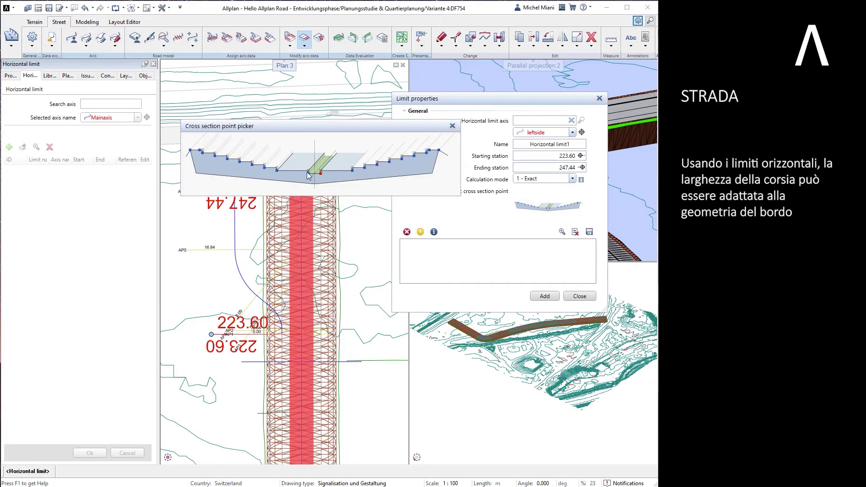
pyautogui.click(277, 174)
pyautogui.click(544, 296)
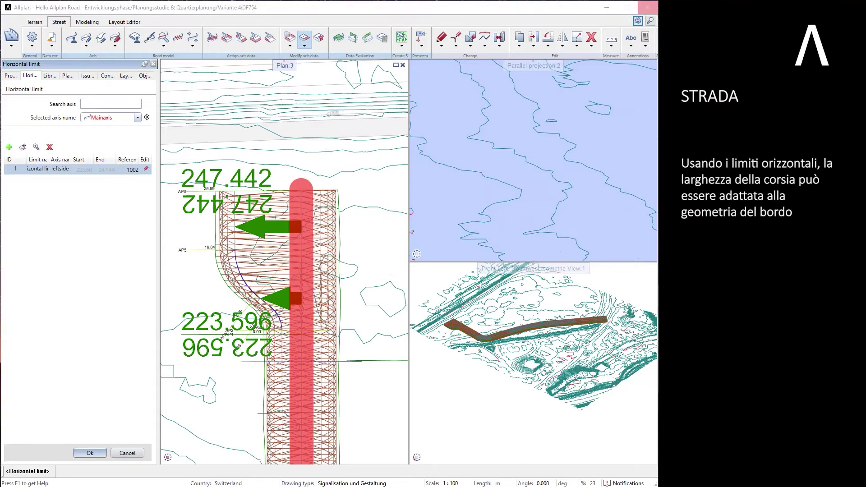
pyautogui.moveTo(505, 163)
pyautogui.keyDown('shift'); pyautogui.mouseDown(button='middle')
pyautogui.moveTo(475, 171)
pyautogui.moveTo(512, 174)
pyautogui.mouseUp(button='middle'); pyautogui.keyUp('shift')
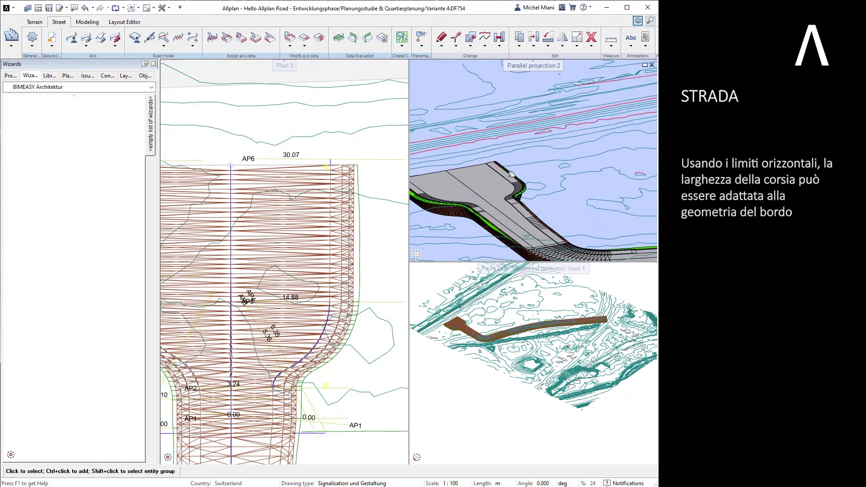
pyautogui.scroll(3, 511, 174)
pyautogui.scroll(-3, 201, 201)
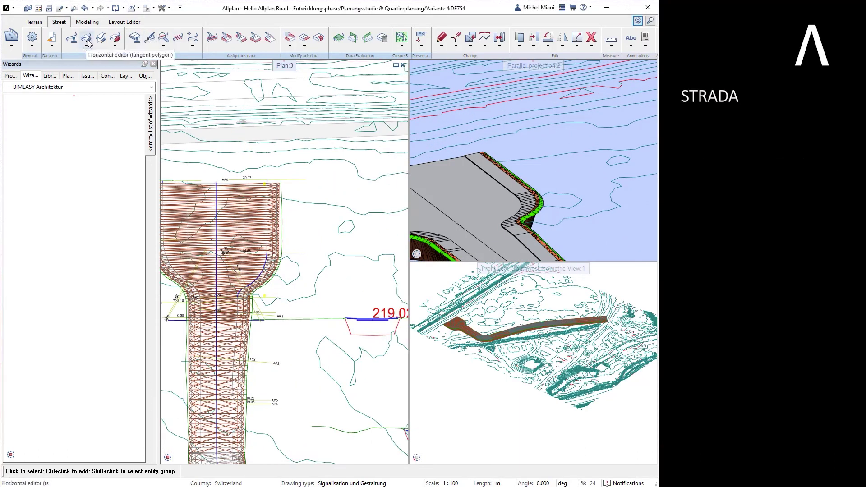
# Open the vertical alignment editor for the rightside axis.
pyautogui.click(101, 38)
pyautogui.click(115, 119)
pyautogui.click(108, 159)
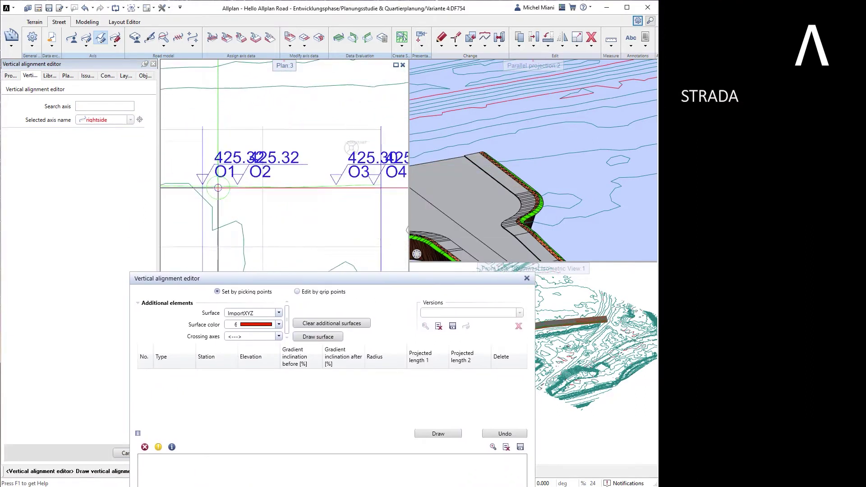
pyautogui.scroll(-3, 236, 189)
pyautogui.scroll(3, 195, 187)
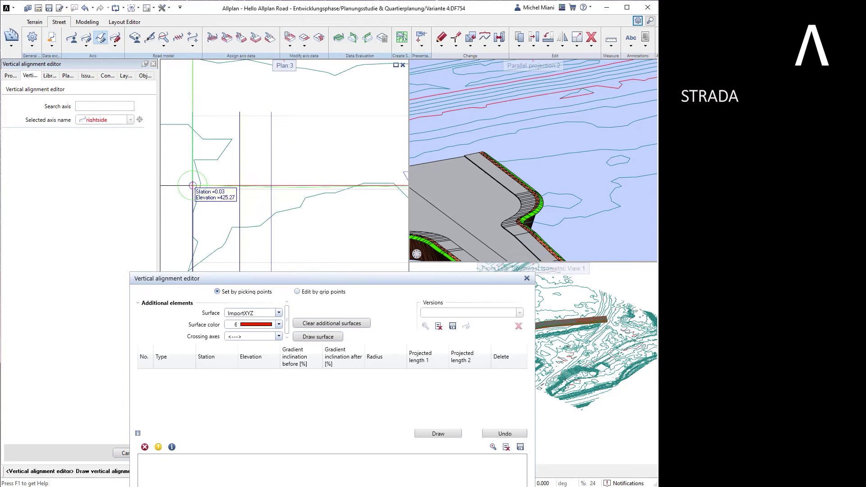
# Place five profile points up to station 30.04 near 425.3 m and save.
pyautogui.click(192, 185)
pyautogui.click(301, 186)
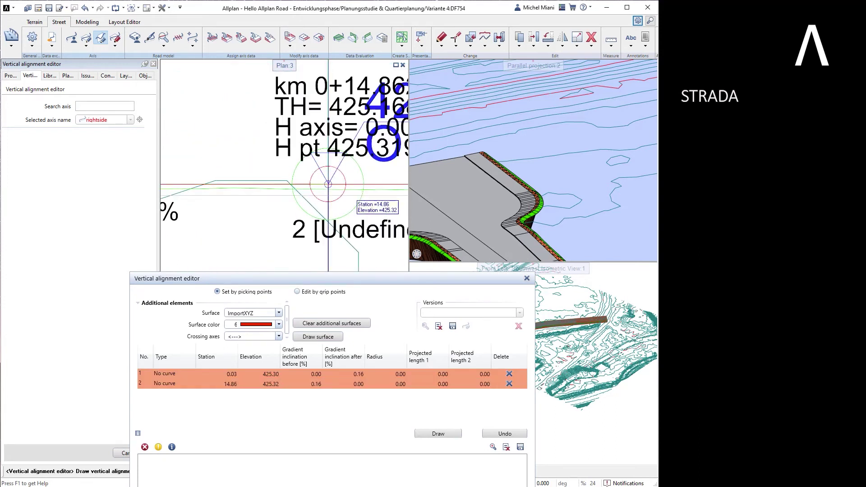
pyautogui.scroll(1, 302, 197)
pyautogui.click(301, 185)
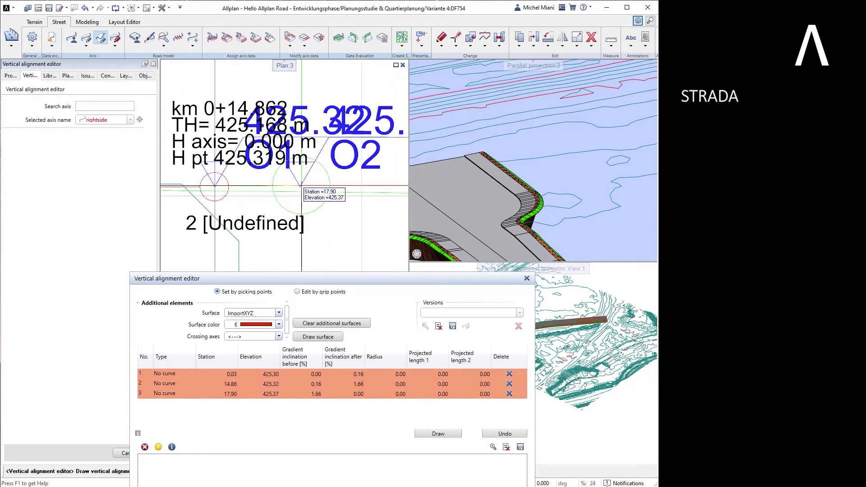
pyautogui.click(347, 197)
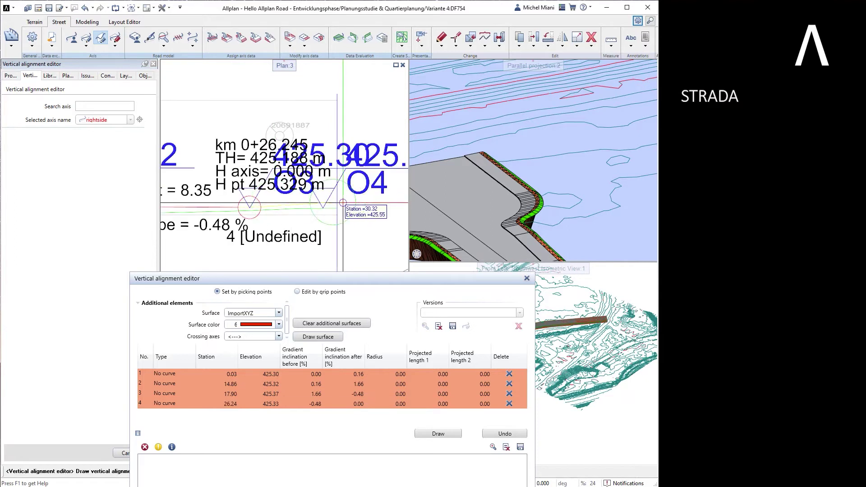
pyautogui.click(336, 208)
pyautogui.press('Escape')
pyautogui.click(303, 295)
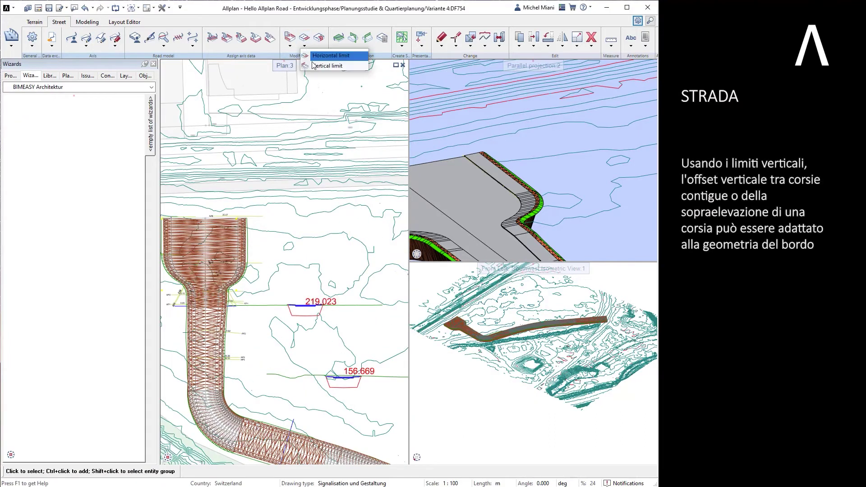
# Add a rightside vertical limit relative to Mainaxis from 228.02 to 247.60 at the road edge.
pyautogui.click(304, 37)
pyautogui.click(104, 135)
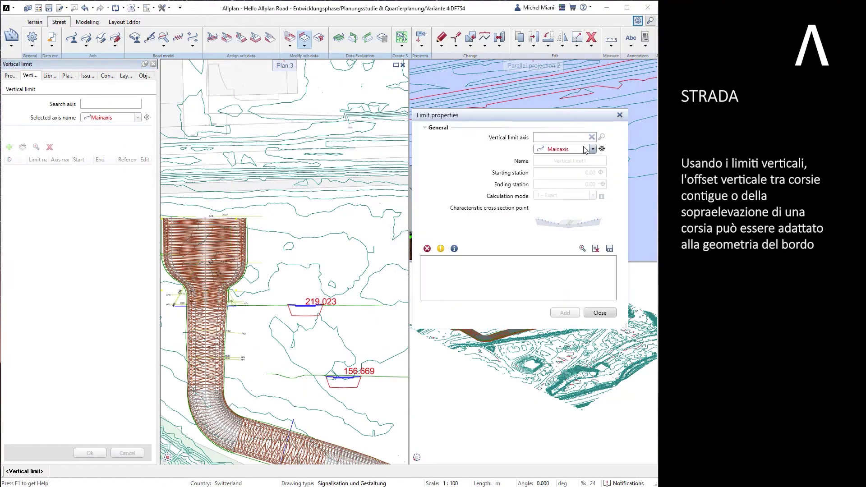
pyautogui.click(569, 192)
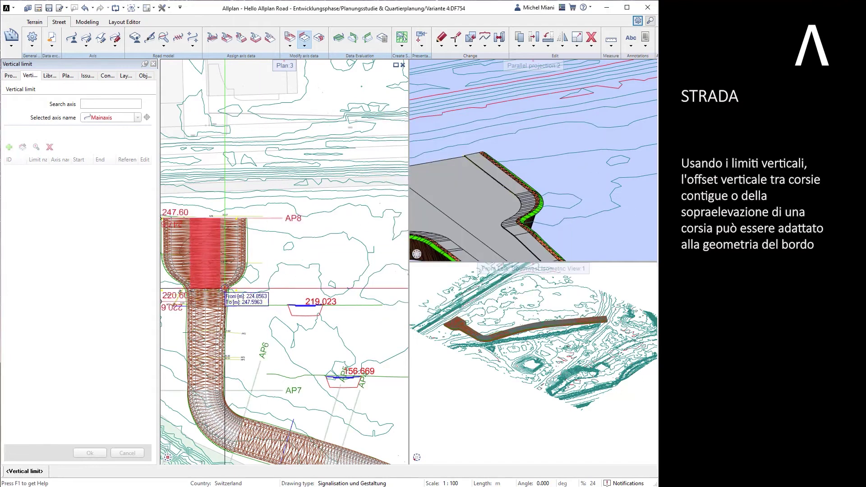
pyautogui.click(204, 264)
pyautogui.click(574, 179)
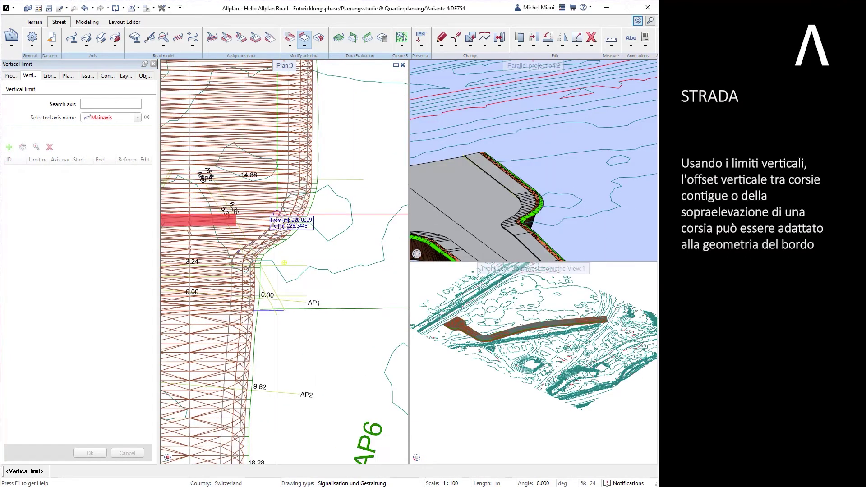
pyautogui.click(210, 140)
pyautogui.click(545, 221)
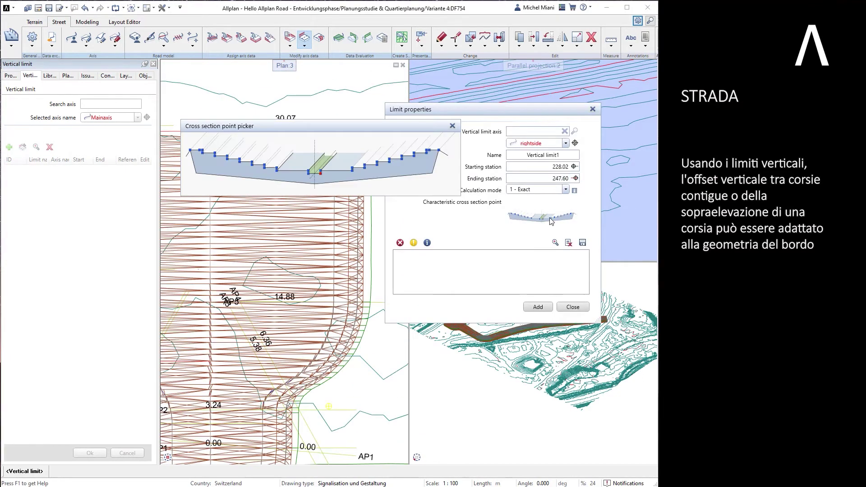
pyautogui.click(353, 170)
pyautogui.click(537, 307)
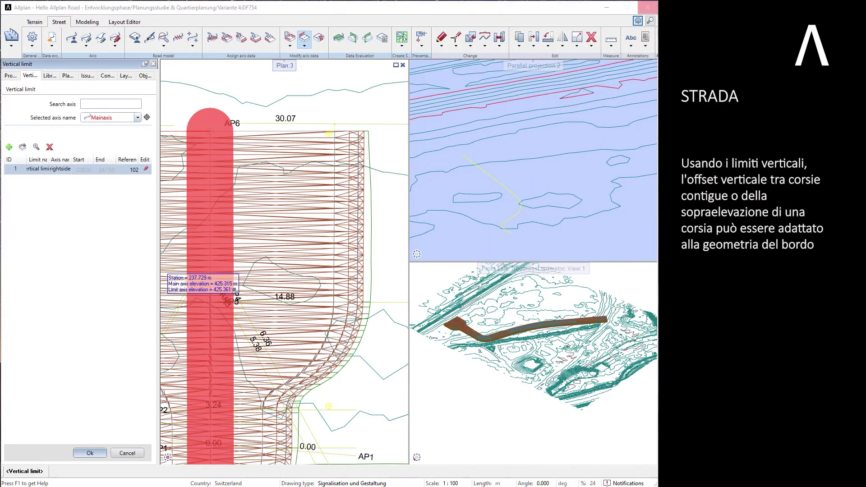
# Enlarge the 3D view and orbit to inspect the raised road edge.
pyautogui.moveTo(505, 193)
pyautogui.mouseDown()
pyautogui.moveTo(624, 152)
pyautogui.moveTo(541, 153)
pyautogui.moveTo(564, 80)
pyautogui.moveTo(505, 133)
pyautogui.mouseUp()
pyautogui.doubleClick(521, 67)
pyautogui.moveTo(496, 81); pyautogui.dragTo(455, 109)
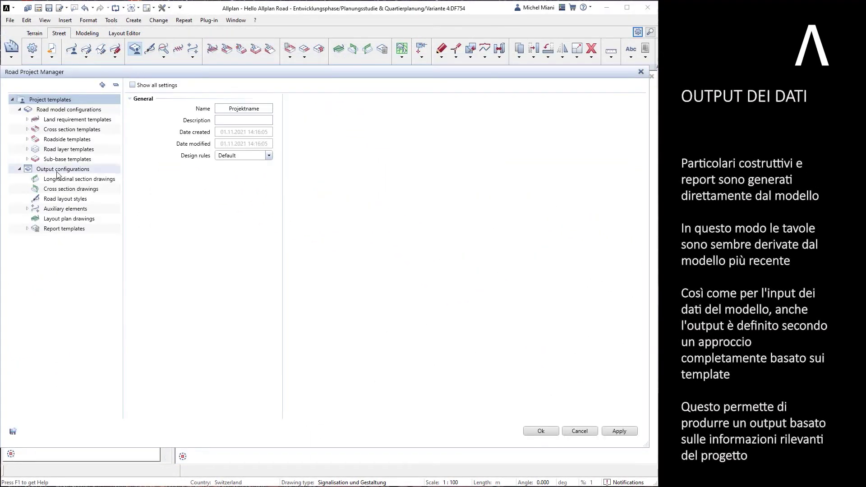
# Add the 3001_N layout plan configuration and browse its drawing templates.
pyautogui.rightClick(59, 219)
pyautogui.click(185, 242)
pyautogui.click(171, 119)
pyautogui.click(173, 178)
pyautogui.click(176, 209)
pyautogui.rightClick(165, 103)
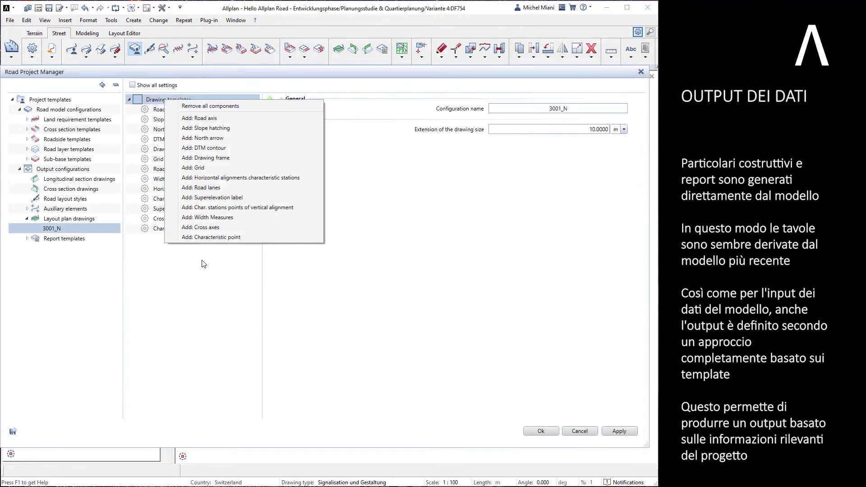
# Add the 1001_N longitudinal section and 2001_N cross section configurations.
pyautogui.rightClick(77, 180)
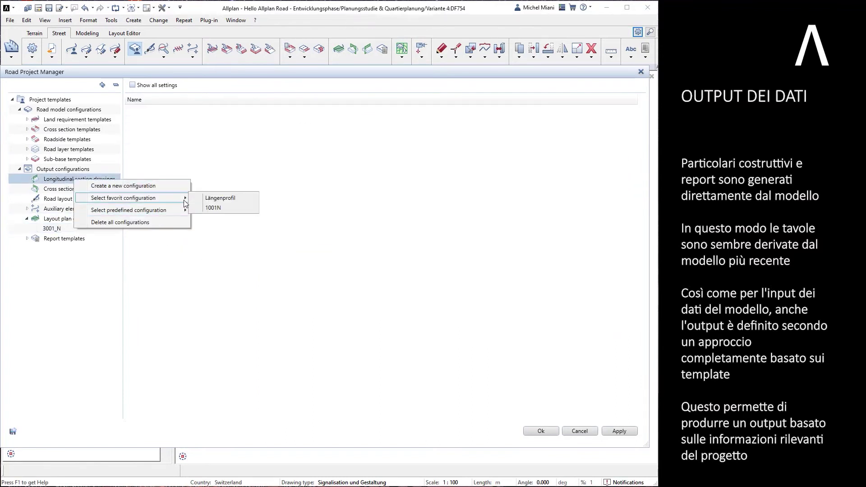
pyautogui.click(207, 210)
pyautogui.rightClick(84, 198)
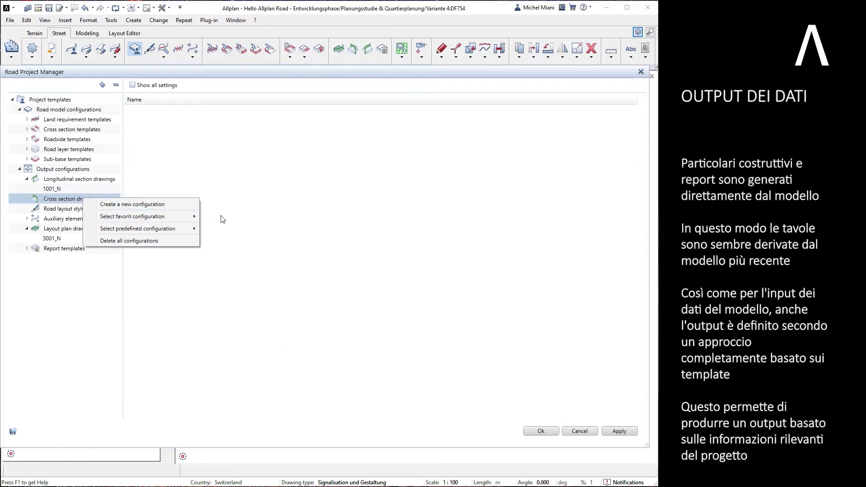
pyautogui.click(189, 205)
pyautogui.click(549, 433)
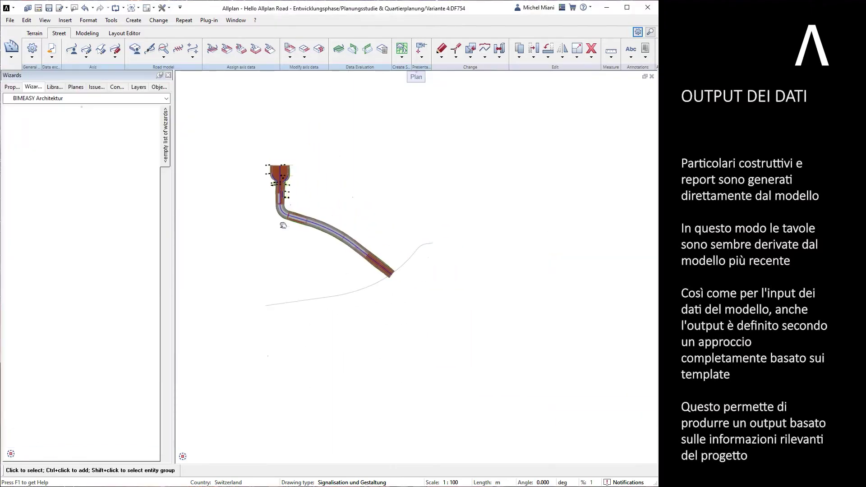
# Generate the 3001_N layout plan drawing and place it beside the road.
pyautogui.click(339, 50)
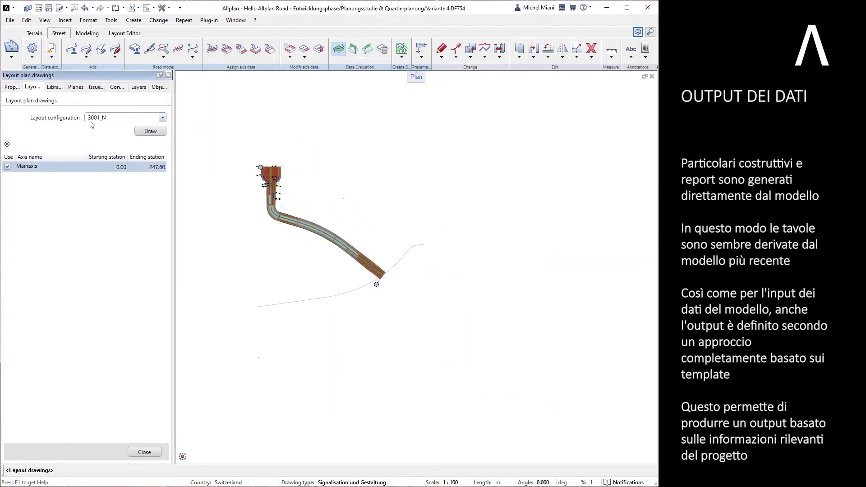
pyautogui.click(150, 131)
pyautogui.click(580, 318)
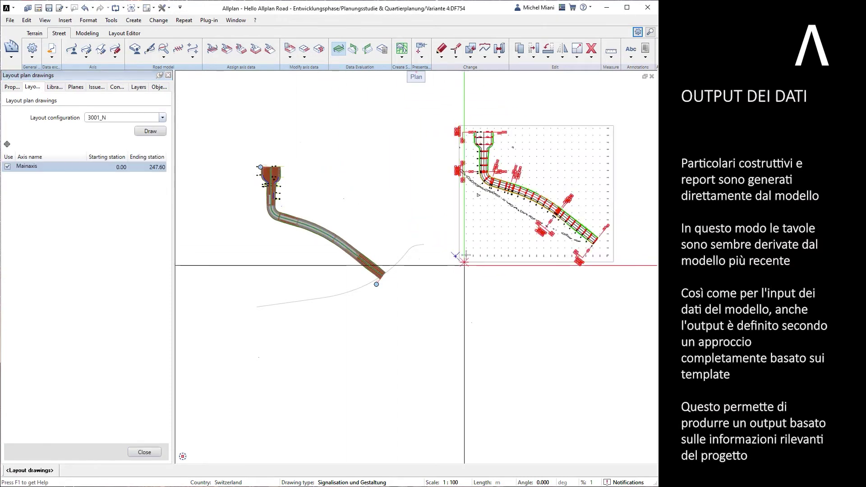
pyautogui.scroll(5, 586, 237)
pyautogui.scroll(-5, 586, 237)
pyautogui.scroll(-3, 449, 265)
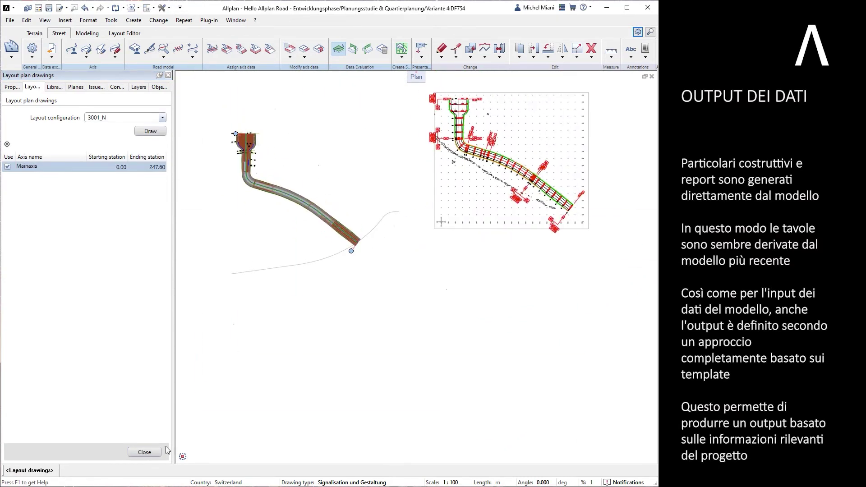
pyautogui.press('Escape')
# Draw main-axis cross sections AP1 to AP32 and place them below the road.
pyautogui.click(121, 138)
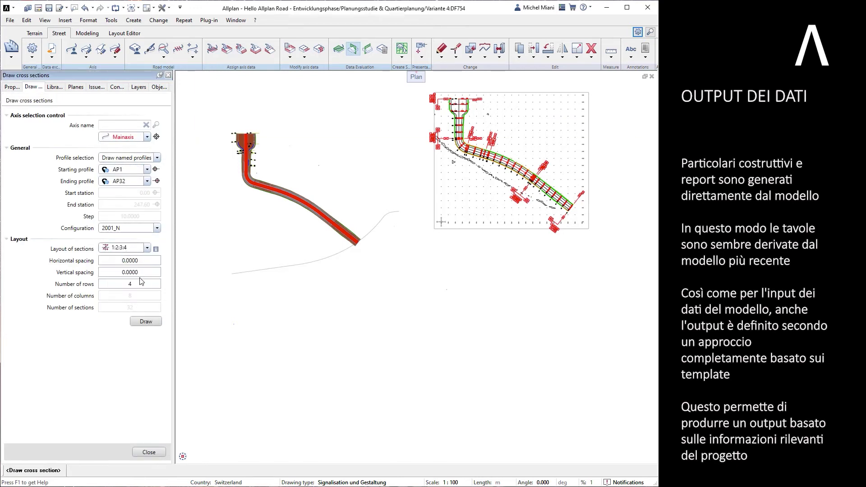
pyautogui.click(146, 321)
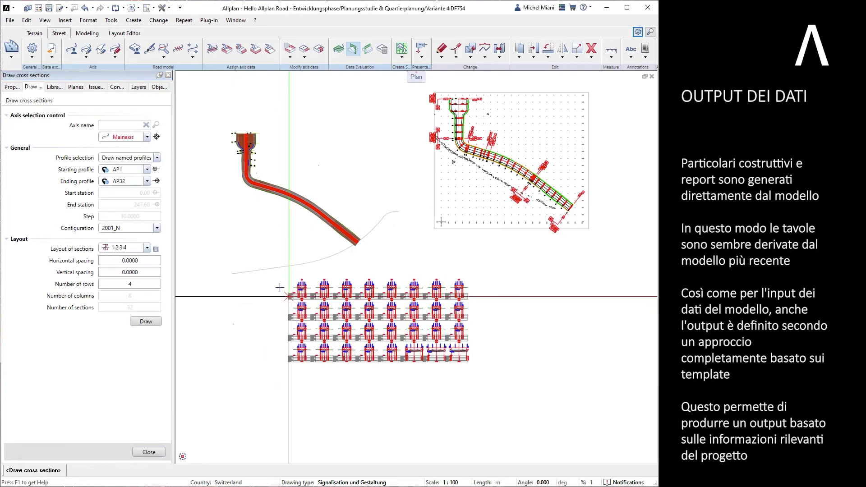
pyautogui.click(149, 452)
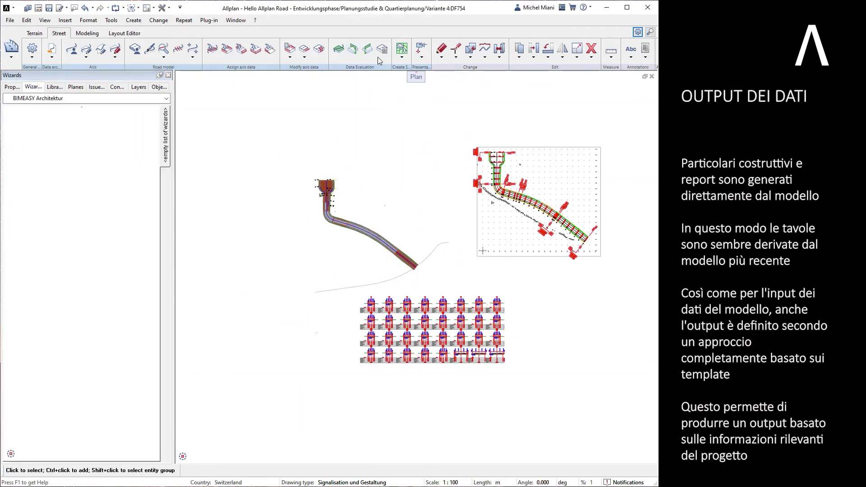
# Draw the longitudinal section from 0.00 to 247.60 and place it in the plan.
pyautogui.click(371, 50)
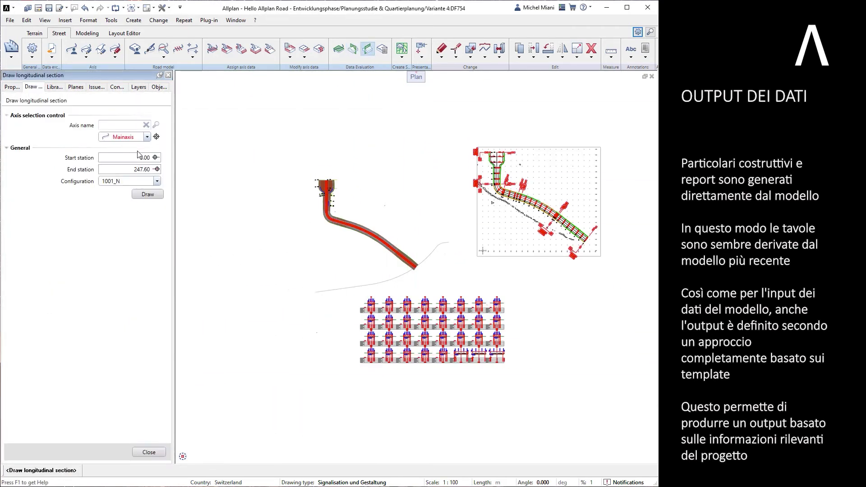
pyautogui.click(148, 197)
pyautogui.click(284, 136)
pyautogui.scroll(2, 284, 136)
pyautogui.moveTo(316, 203); pyautogui.dragTo(369, 266, button='middle')
pyautogui.scroll(-5, 370, 266)
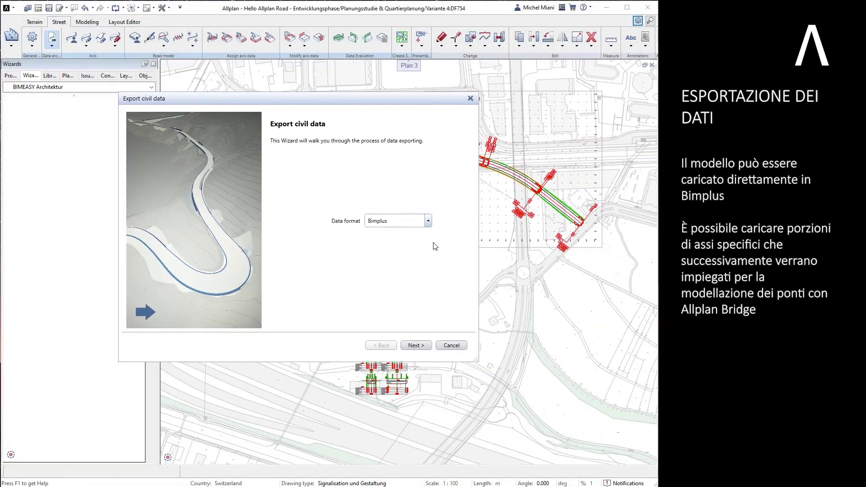
# Log in to Bimplus and choose the Hello Allplan project as the export target.
pyautogui.click(415, 350)
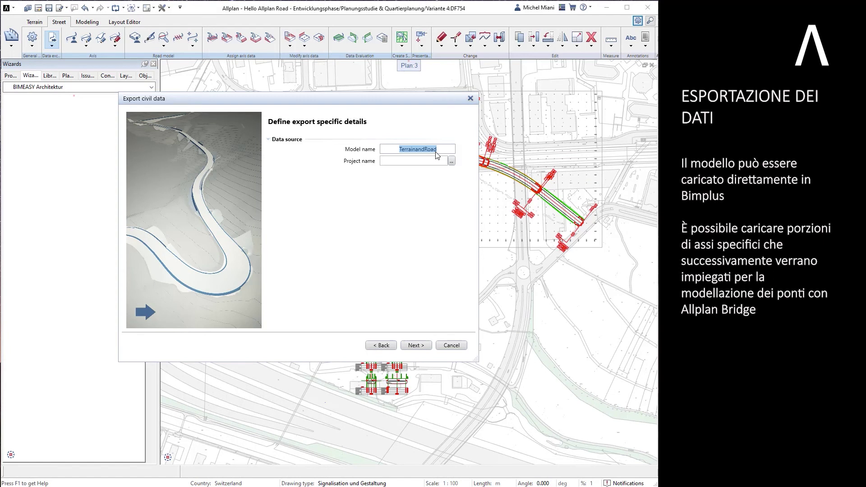
pyautogui.click(452, 162)
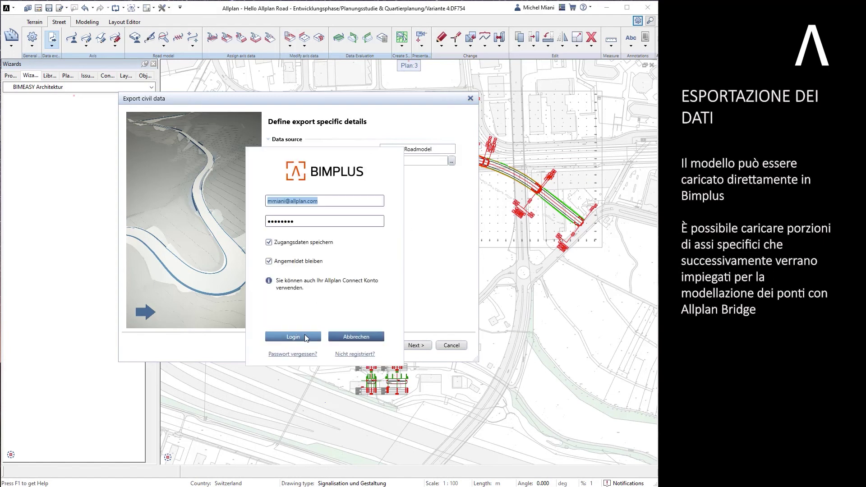
pyautogui.click(297, 334)
pyautogui.doubleClick(390, 294)
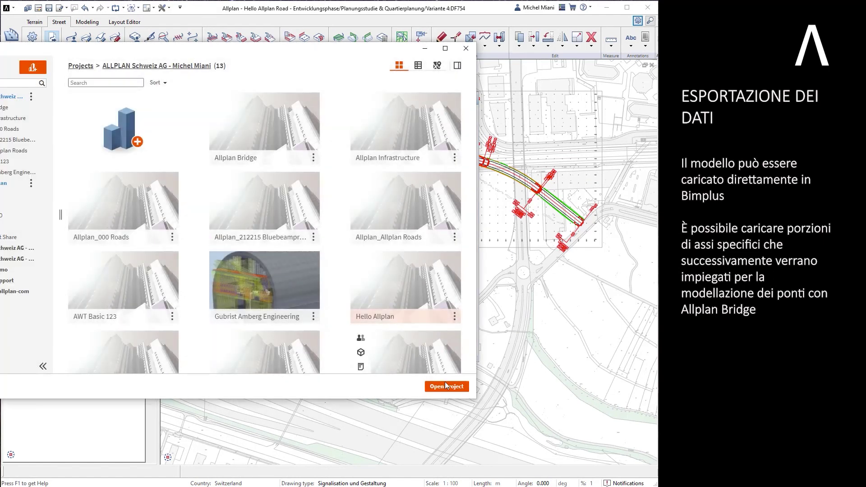
pyautogui.click(416, 345)
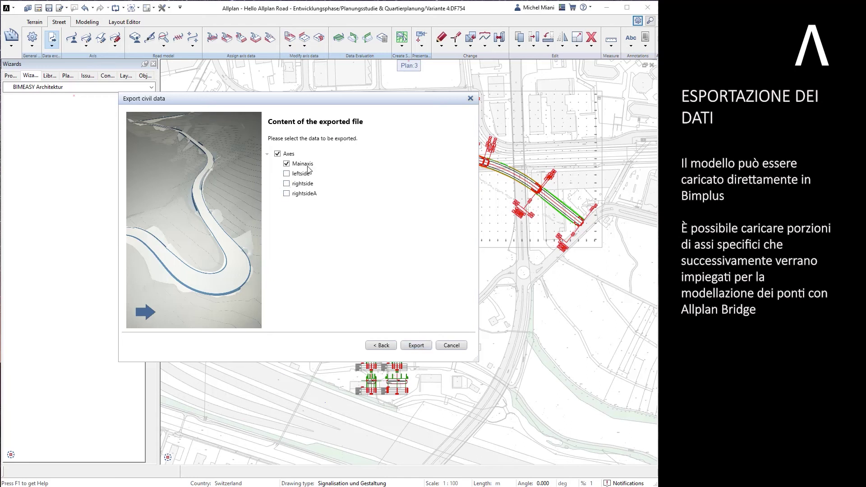
pyautogui.click(415, 345)
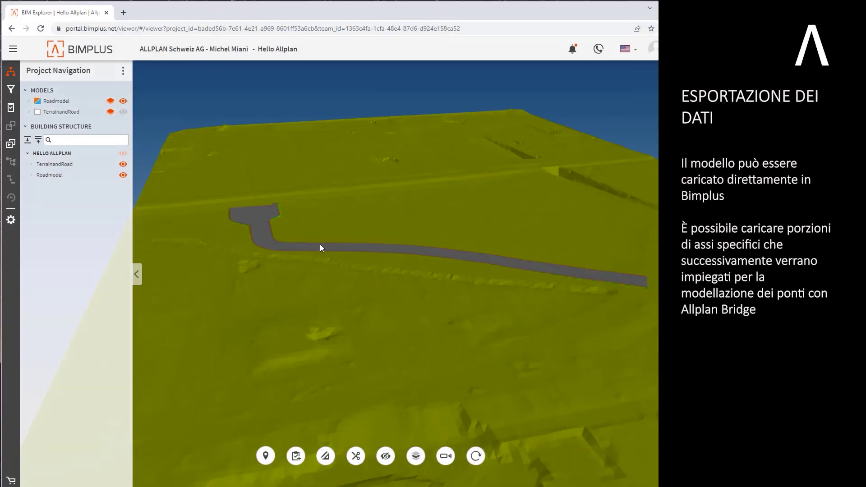
pyautogui.moveTo(320, 245)
pyautogui.mouseDown()
pyautogui.moveTo(399, 226)
pyautogui.moveTo(312, 217)
pyautogui.moveTo(324, 232)
pyautogui.moveTo(357, 237)
pyautogui.moveTo(282, 285)
pyautogui.moveTo(417, 266)
pyautogui.moveTo(288, 291)
pyautogui.mouseUp()
pyautogui.scroll(3, 307, 274)
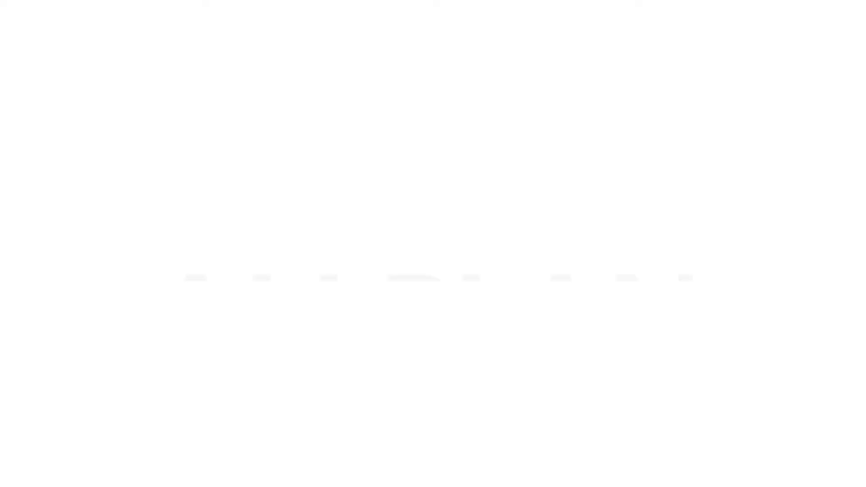